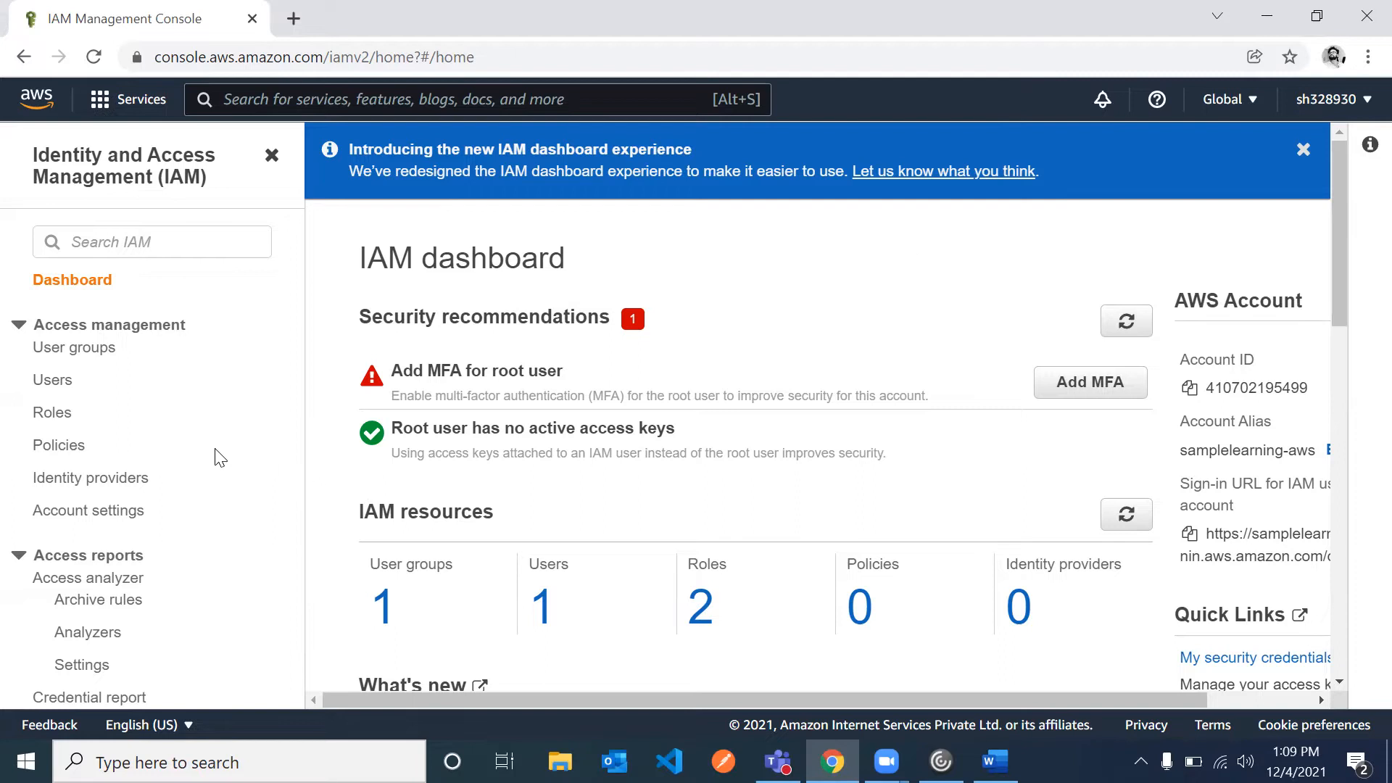
# Download the account's IAM credential report and open the downloaded CSV file in Excel
pyautogui.scroll(-3, 671, 397)
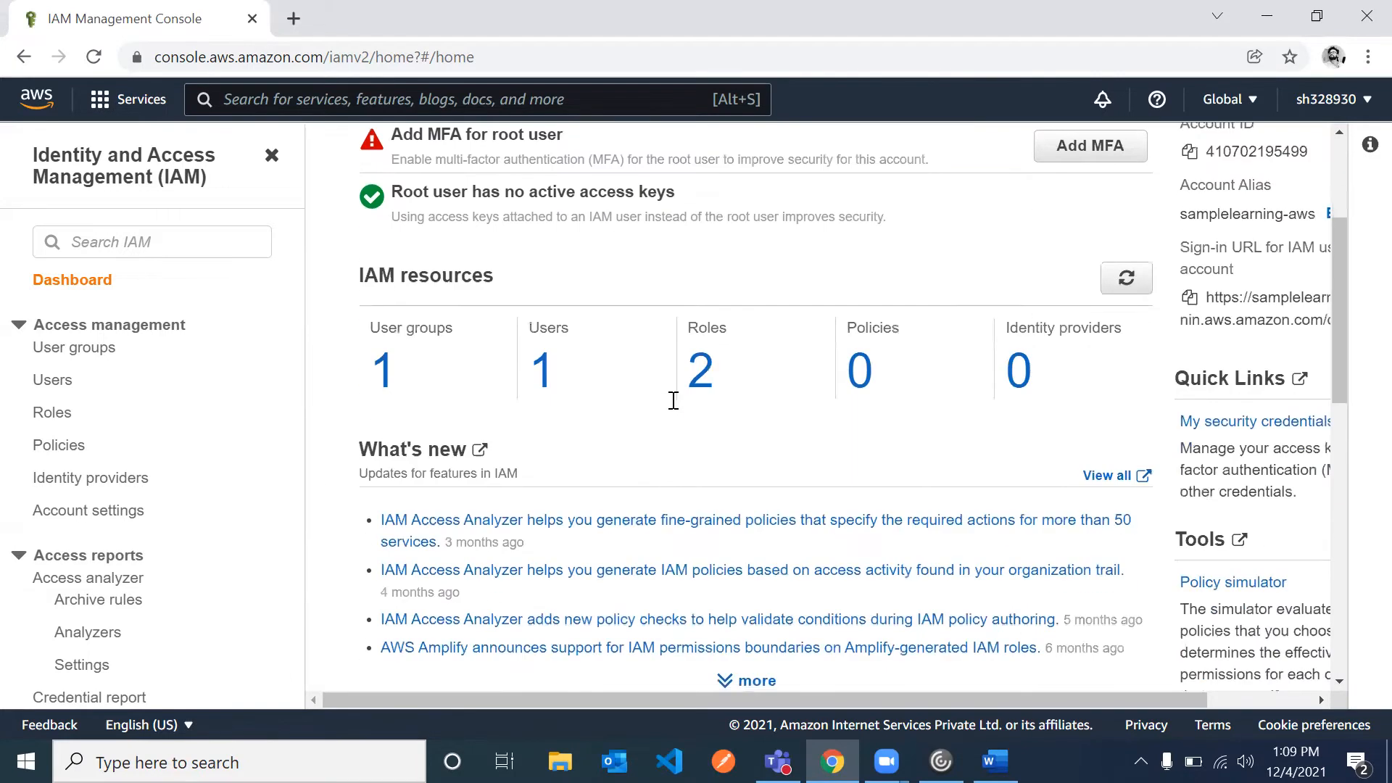
pyautogui.scroll(3, 671, 398)
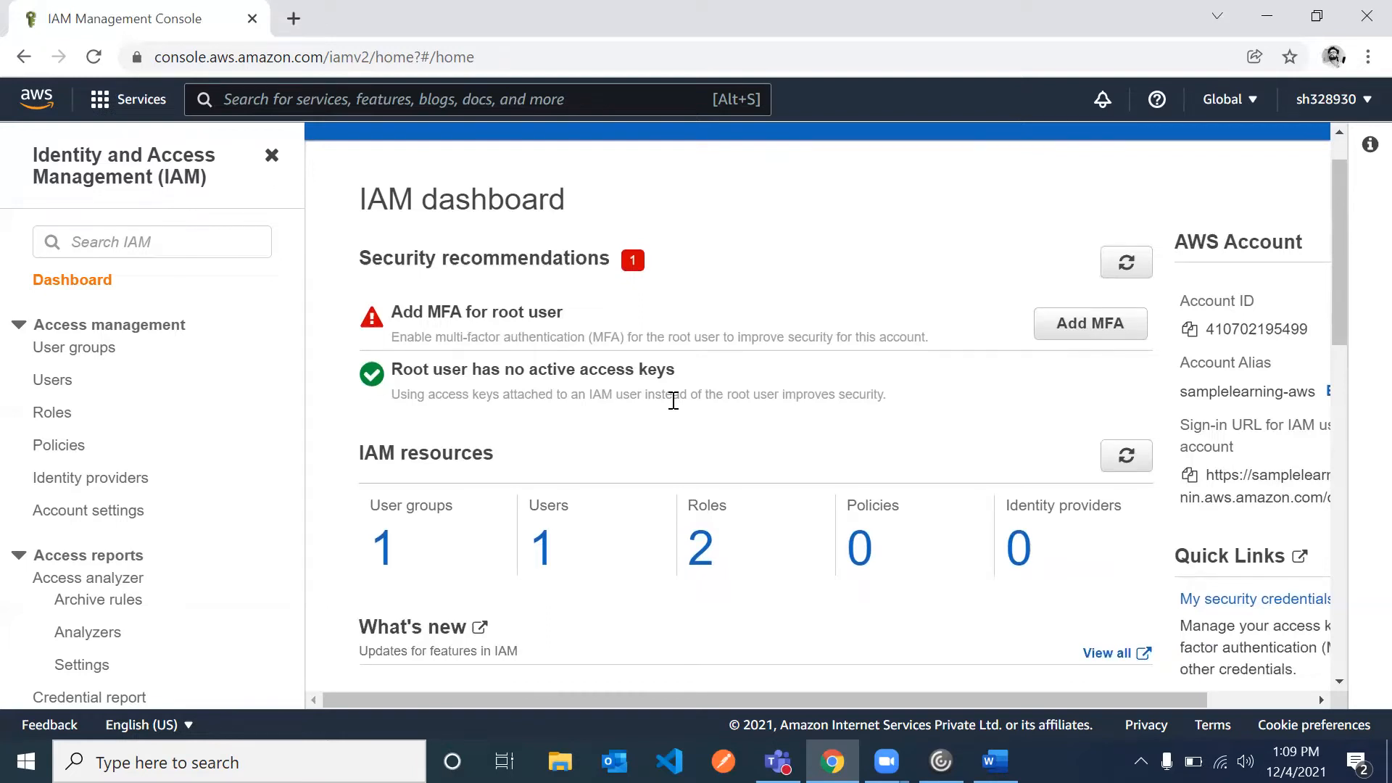
pyautogui.scroll(-2, 673, 401)
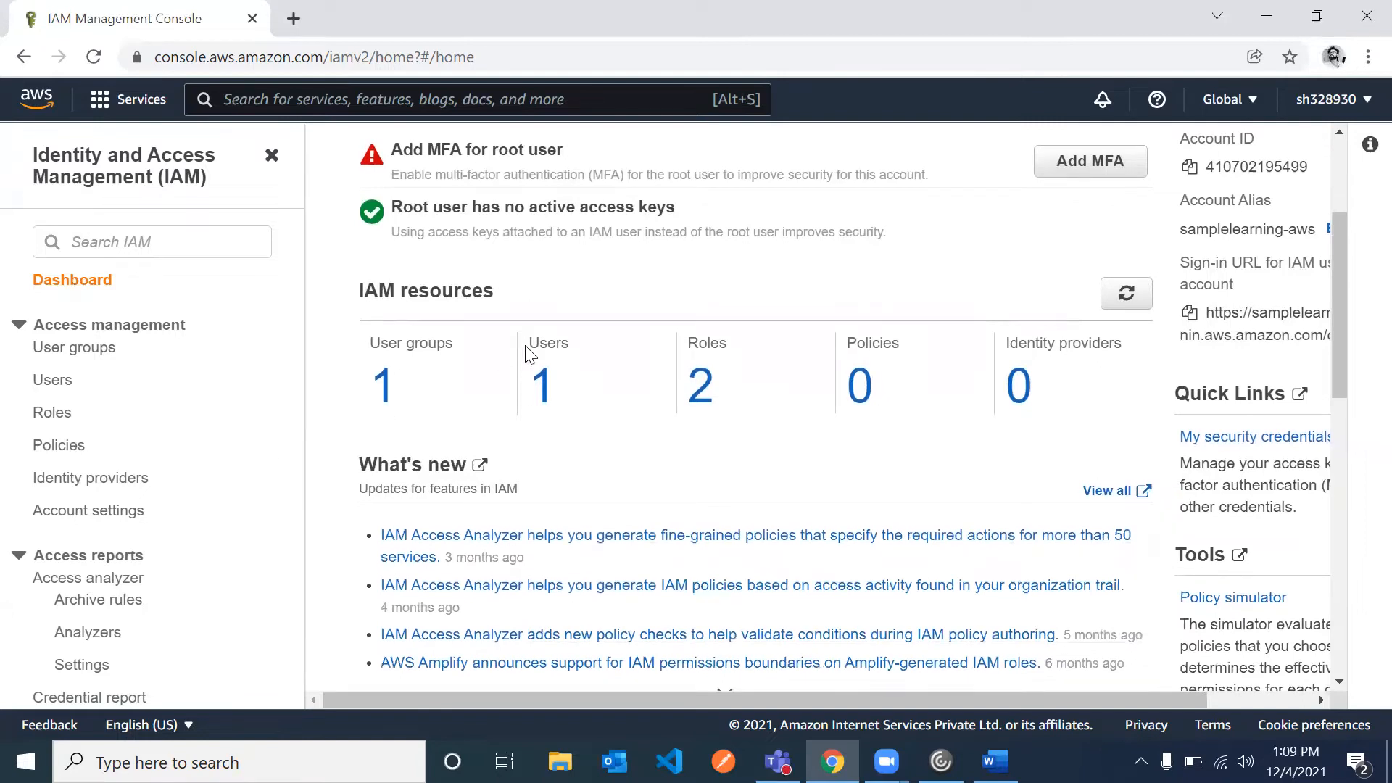
pyautogui.scroll(3, 525, 345)
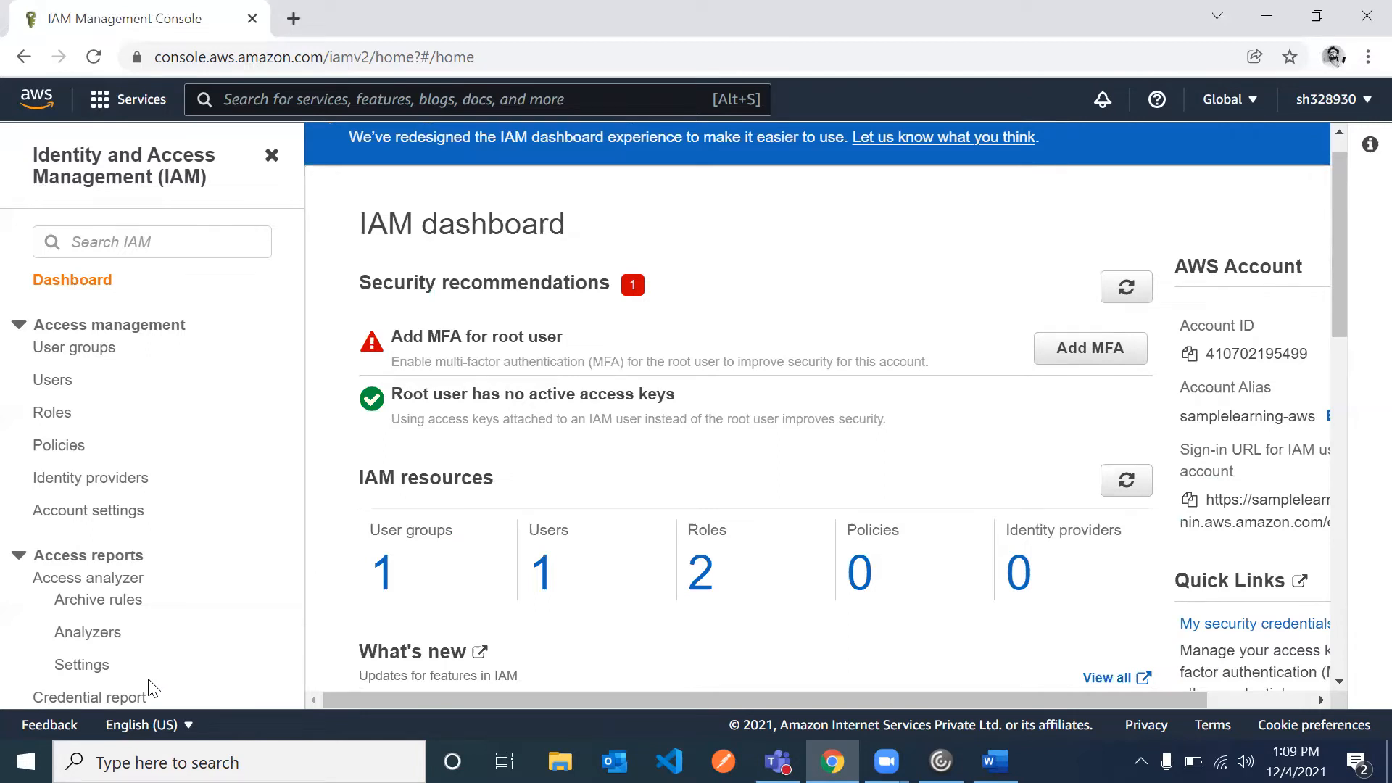
pyautogui.click(114, 697)
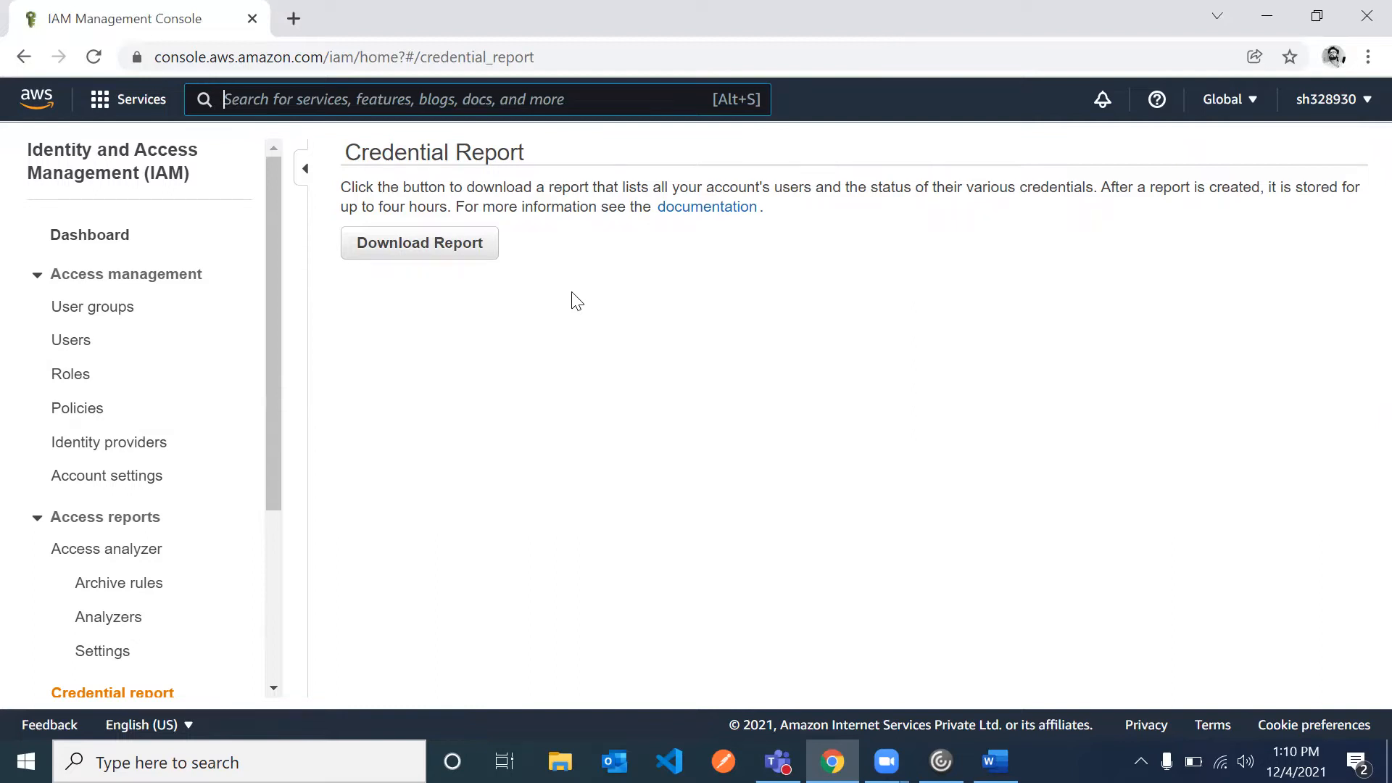
pyautogui.click(477, 243)
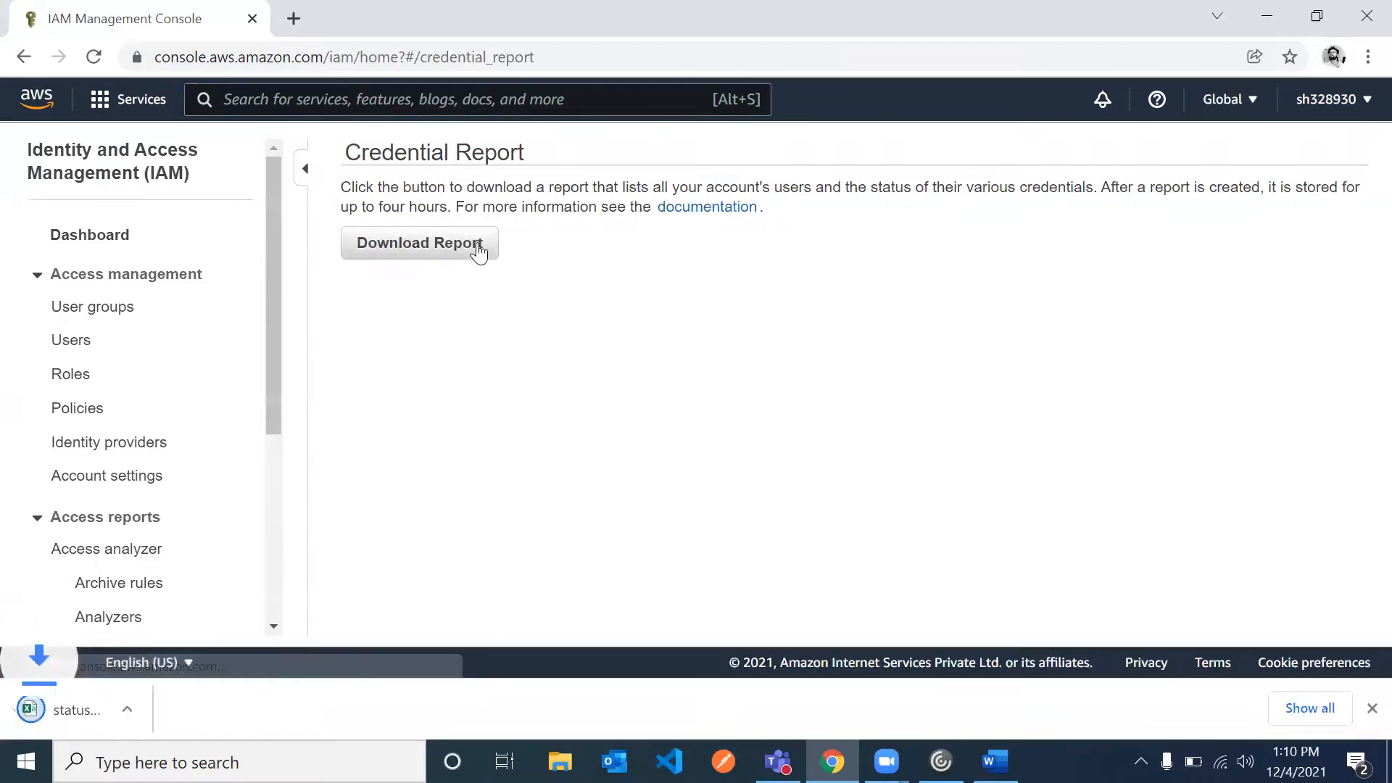
pyautogui.click(100, 700)
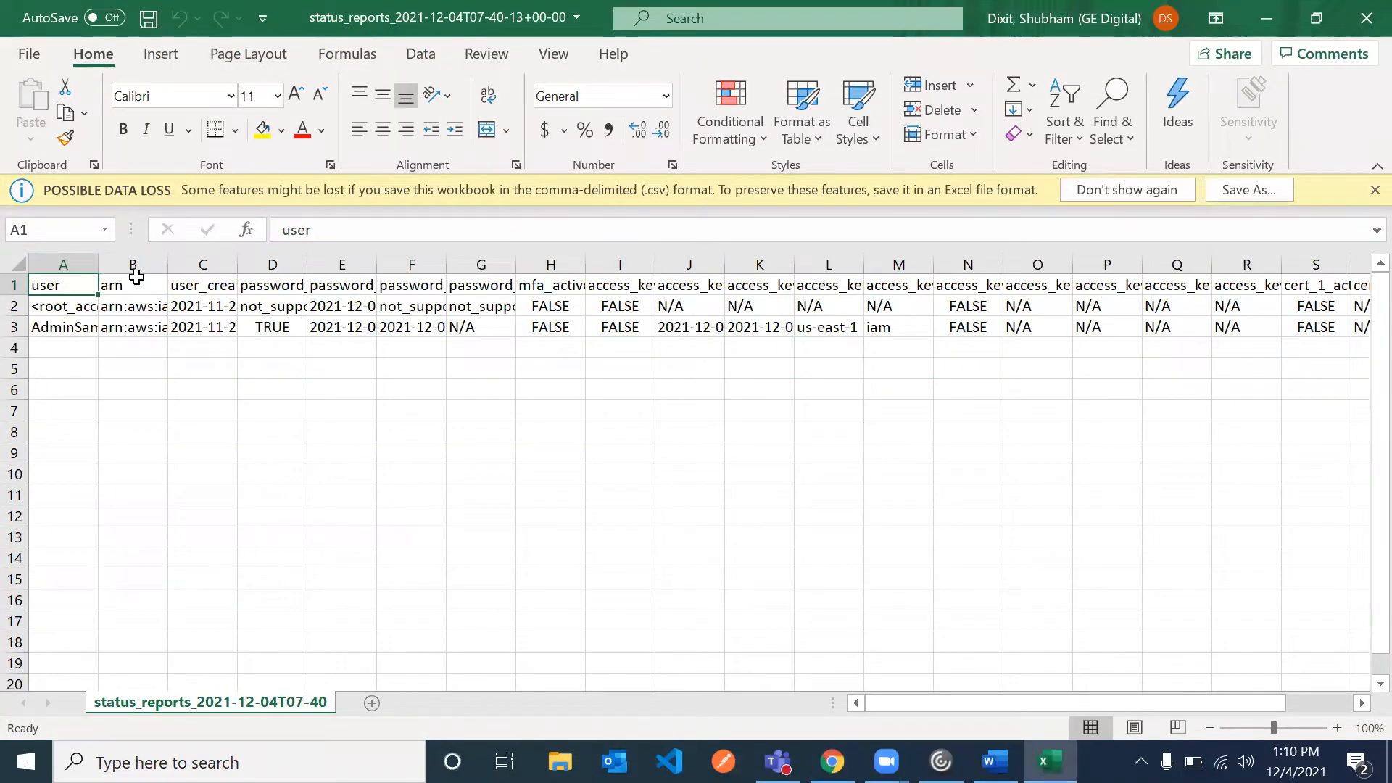
# Widen the user, user_creation_time, password_enabled and password_last_used columns and inspect the root account's creation and last-used times
pyautogui.moveTo(98, 264); pyautogui.dragTo(167, 267)
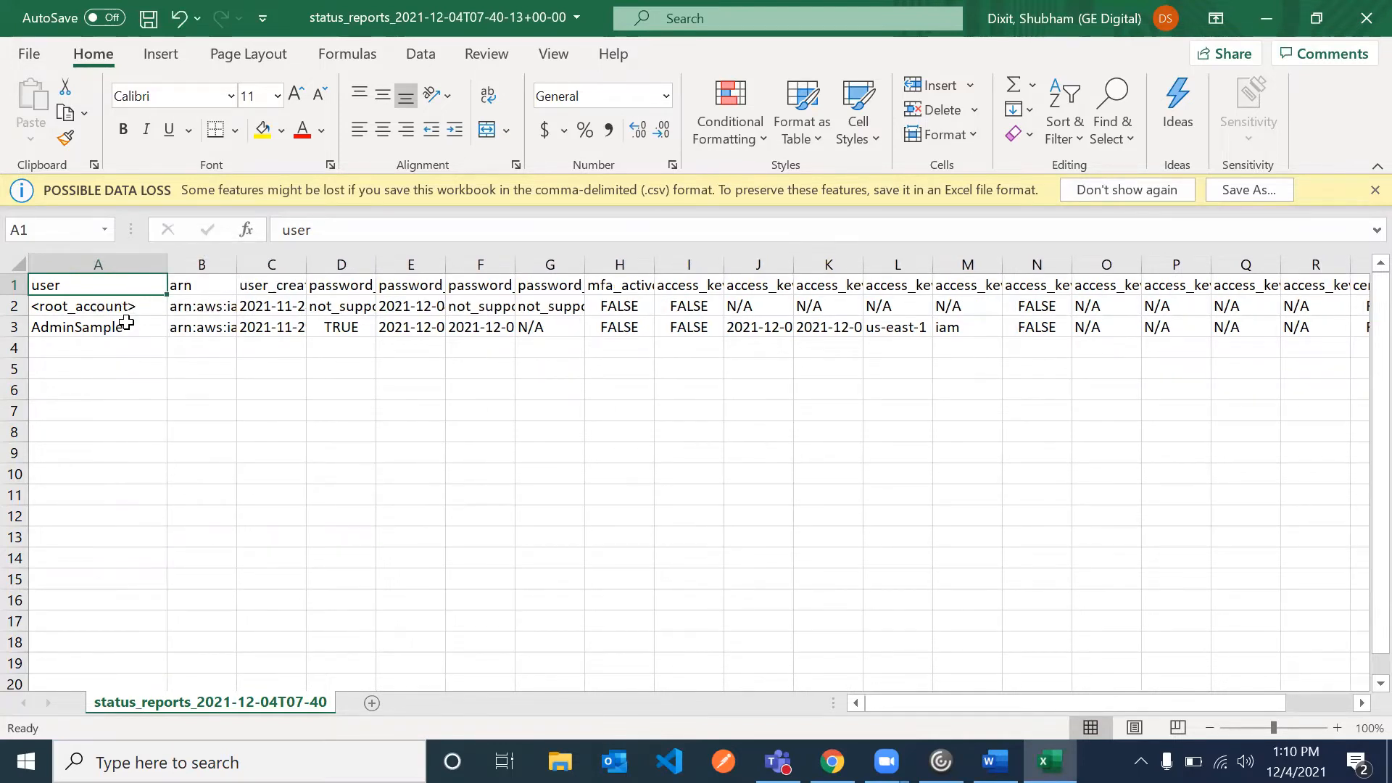
pyautogui.moveTo(299, 268); pyautogui.dragTo(415, 267)
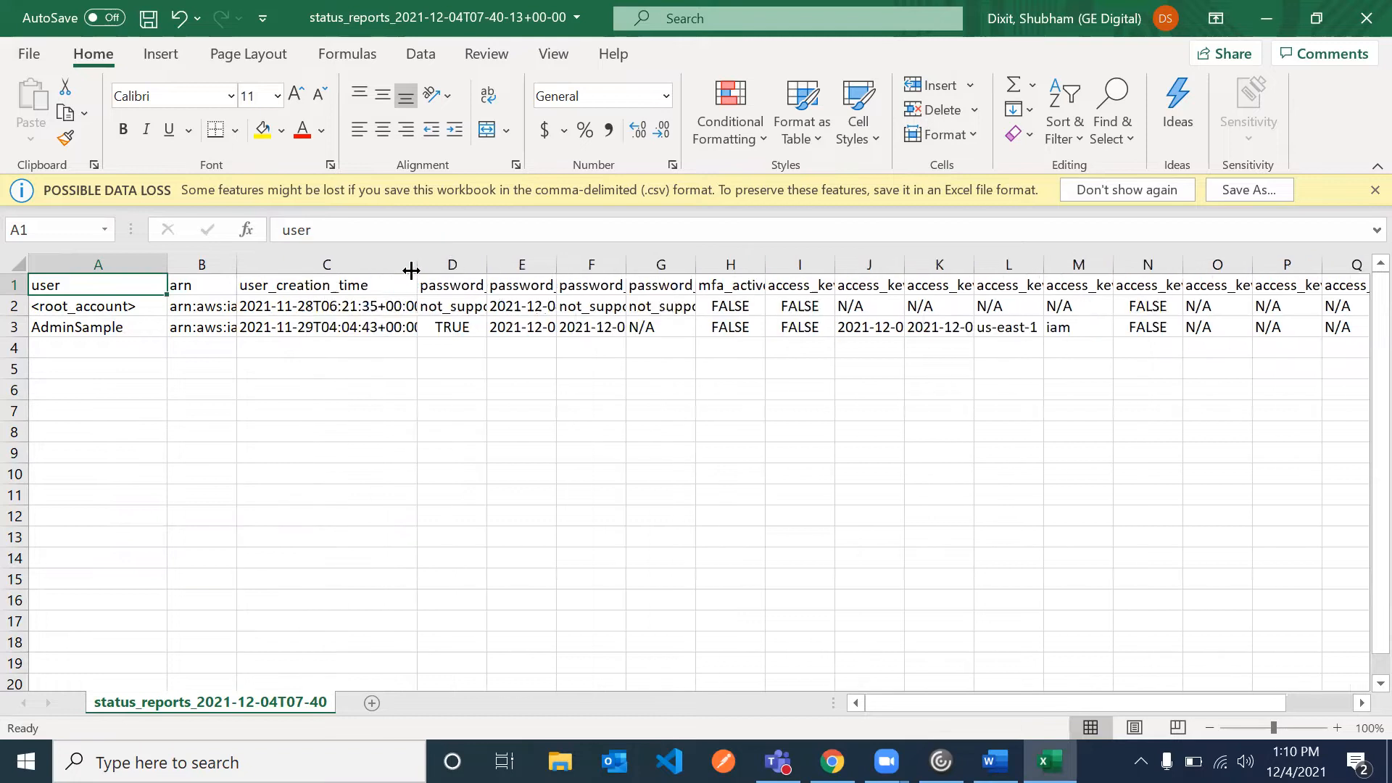
pyautogui.click(356, 314)
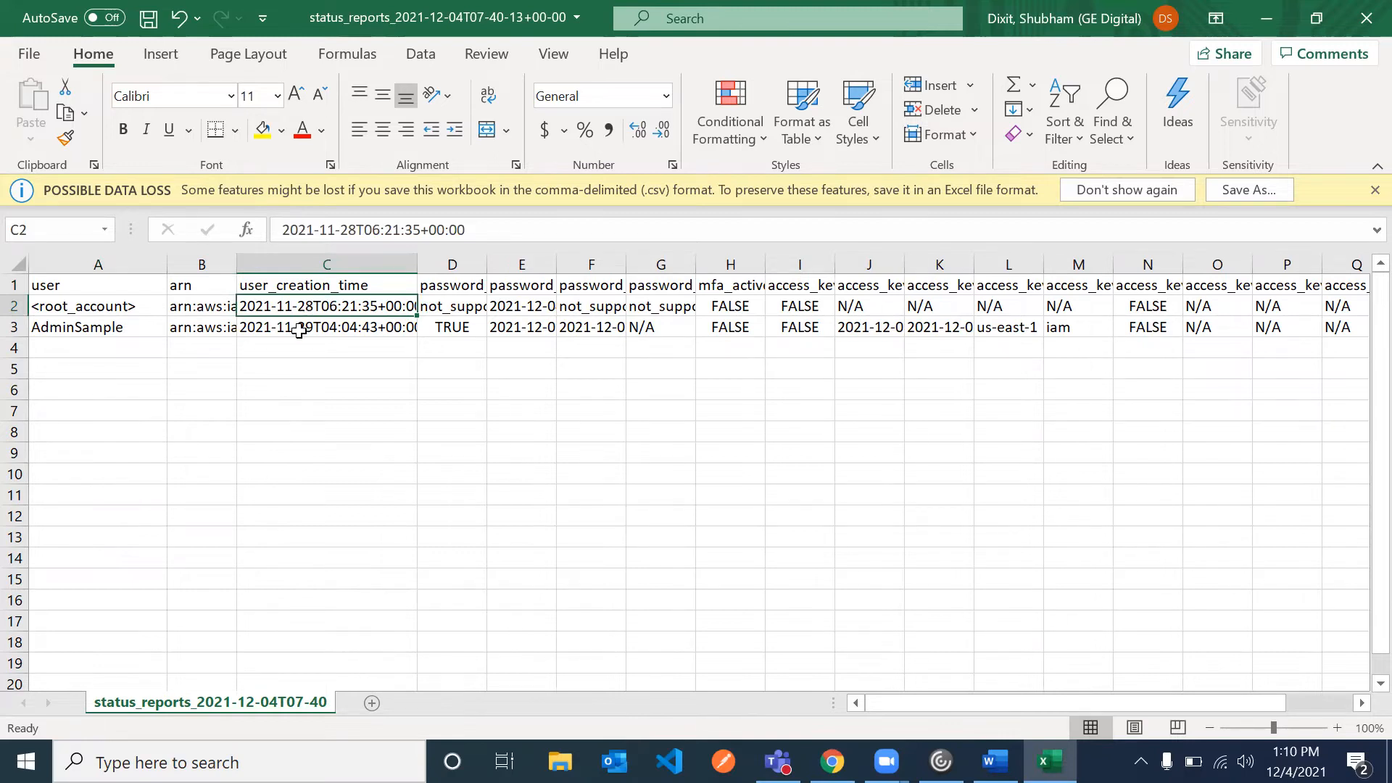
pyautogui.moveTo(487, 265); pyautogui.dragTo(752, 259)
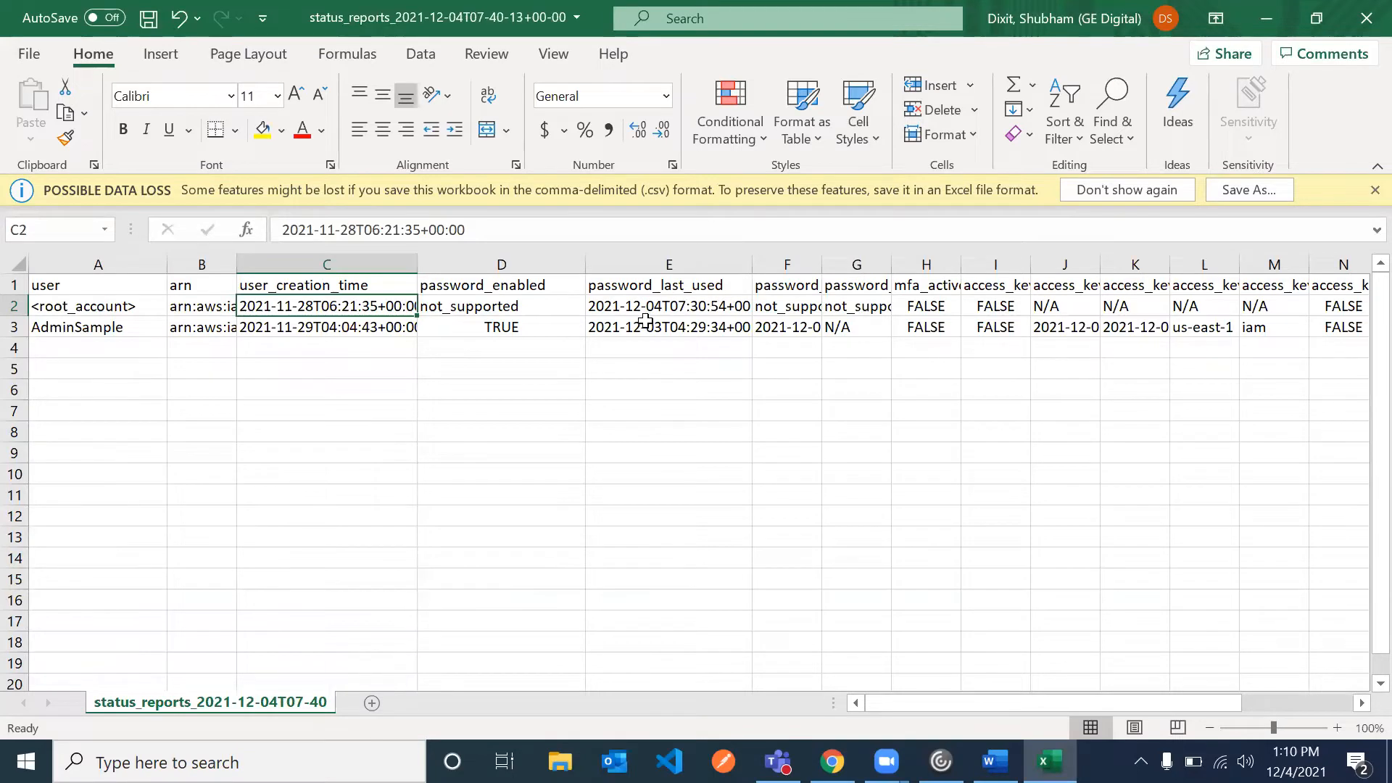
pyautogui.click(674, 303)
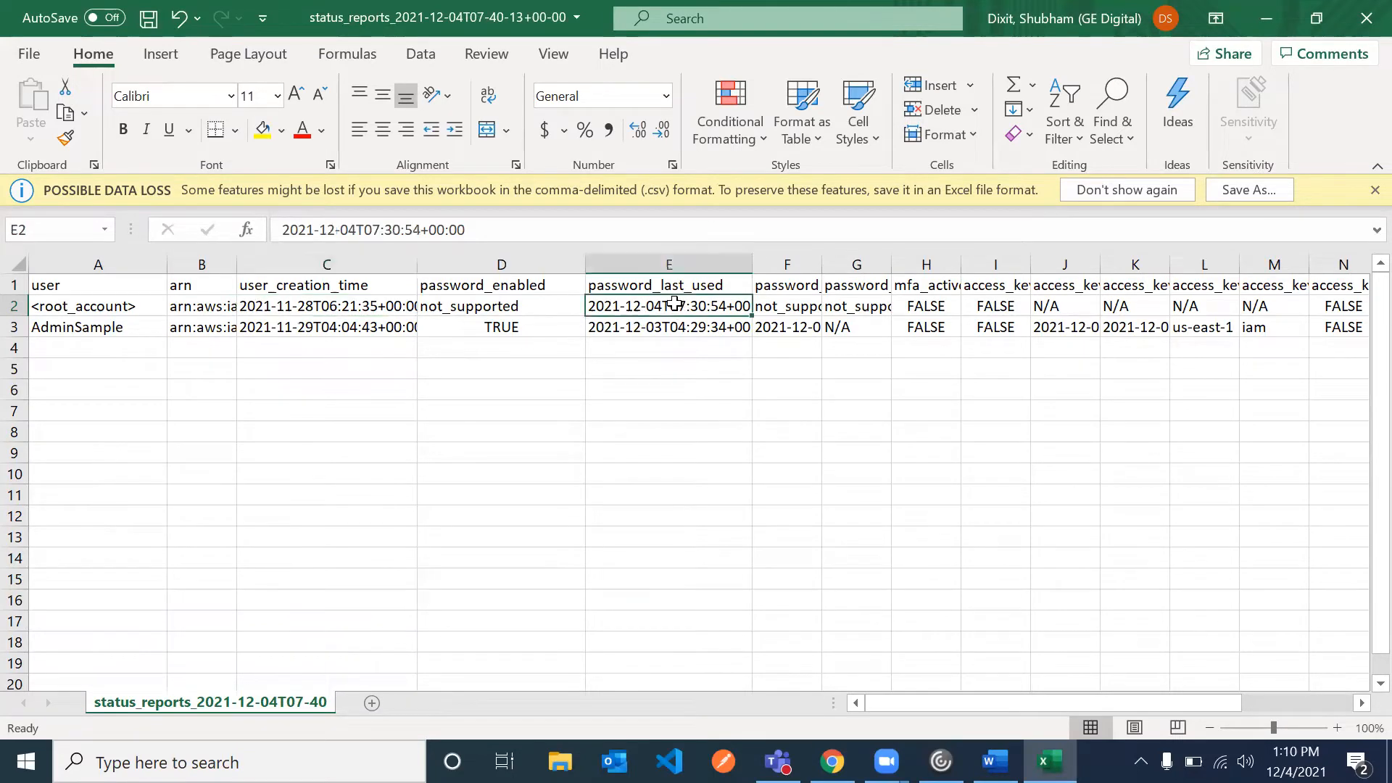
# Examine the password_next_rotation and mfa_active columns of the report and close it without saving changes
pyautogui.click(811, 376)
pyautogui.hscroll(2, 1060, 300)
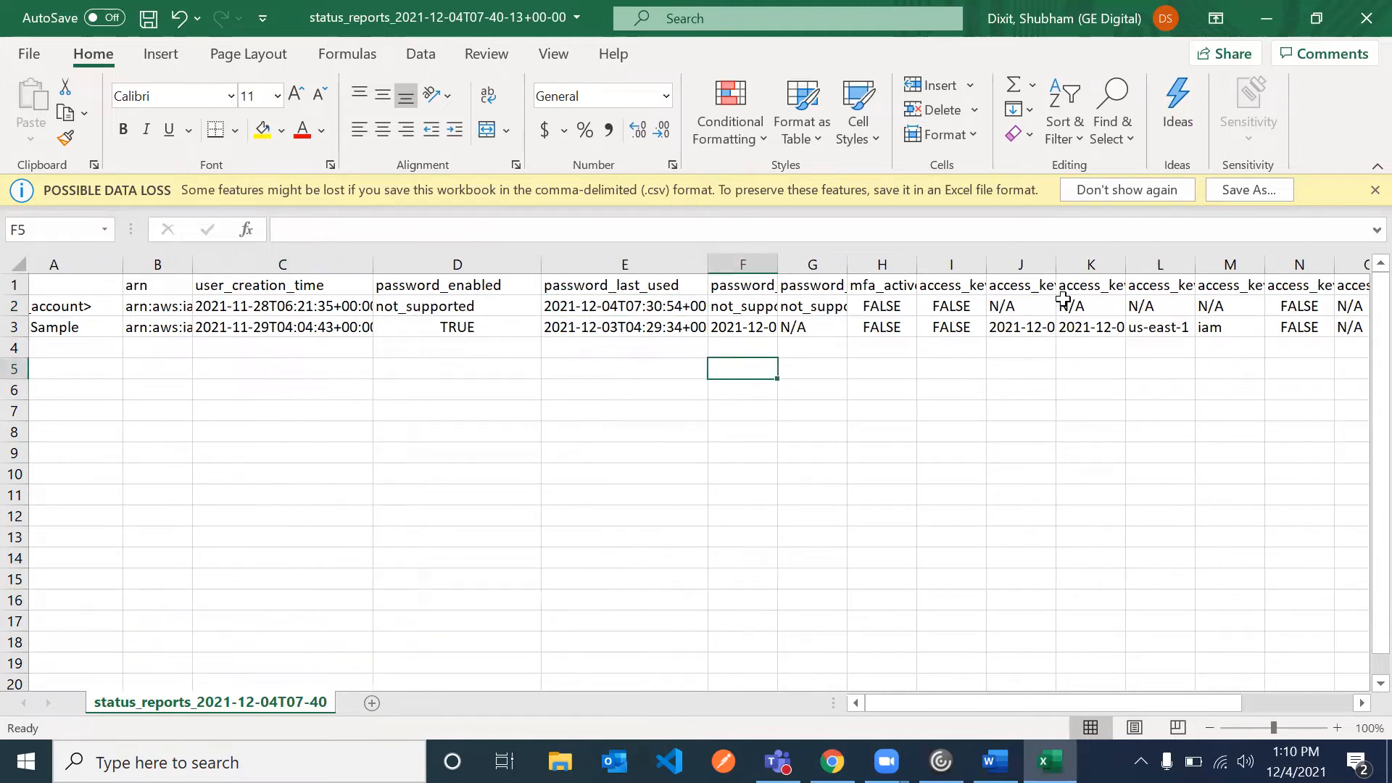
pyautogui.hscroll(10, 1063, 299)
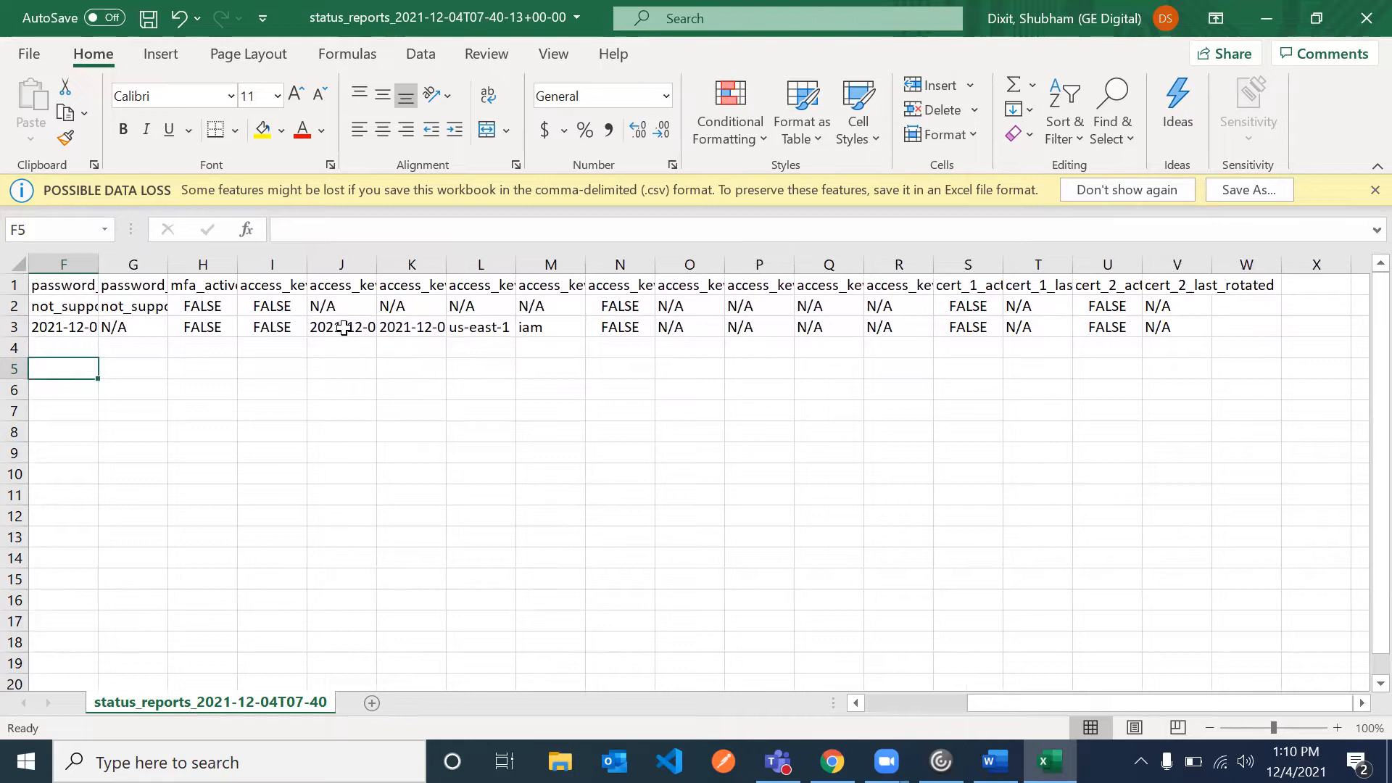
pyautogui.moveTo(167, 269); pyautogui.dragTo(317, 270)
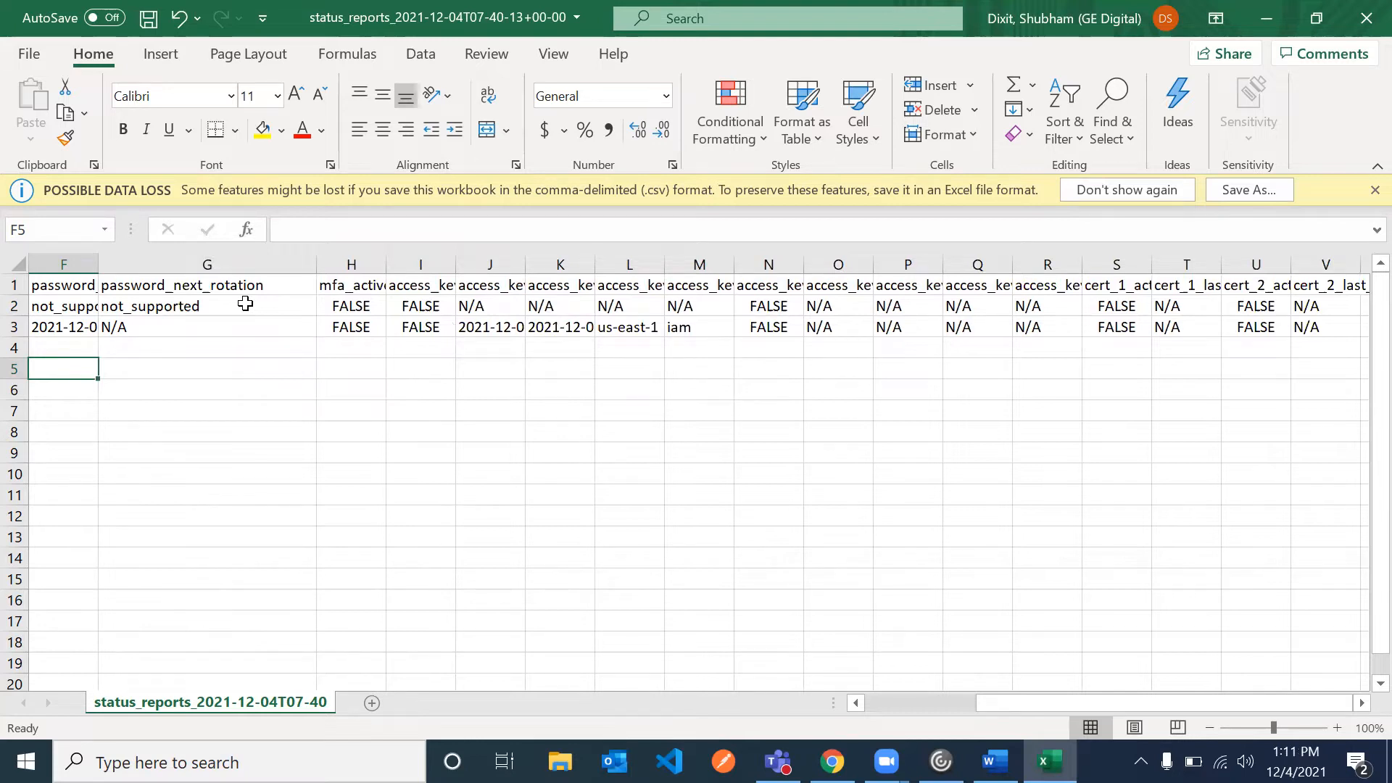
pyautogui.click(360, 305)
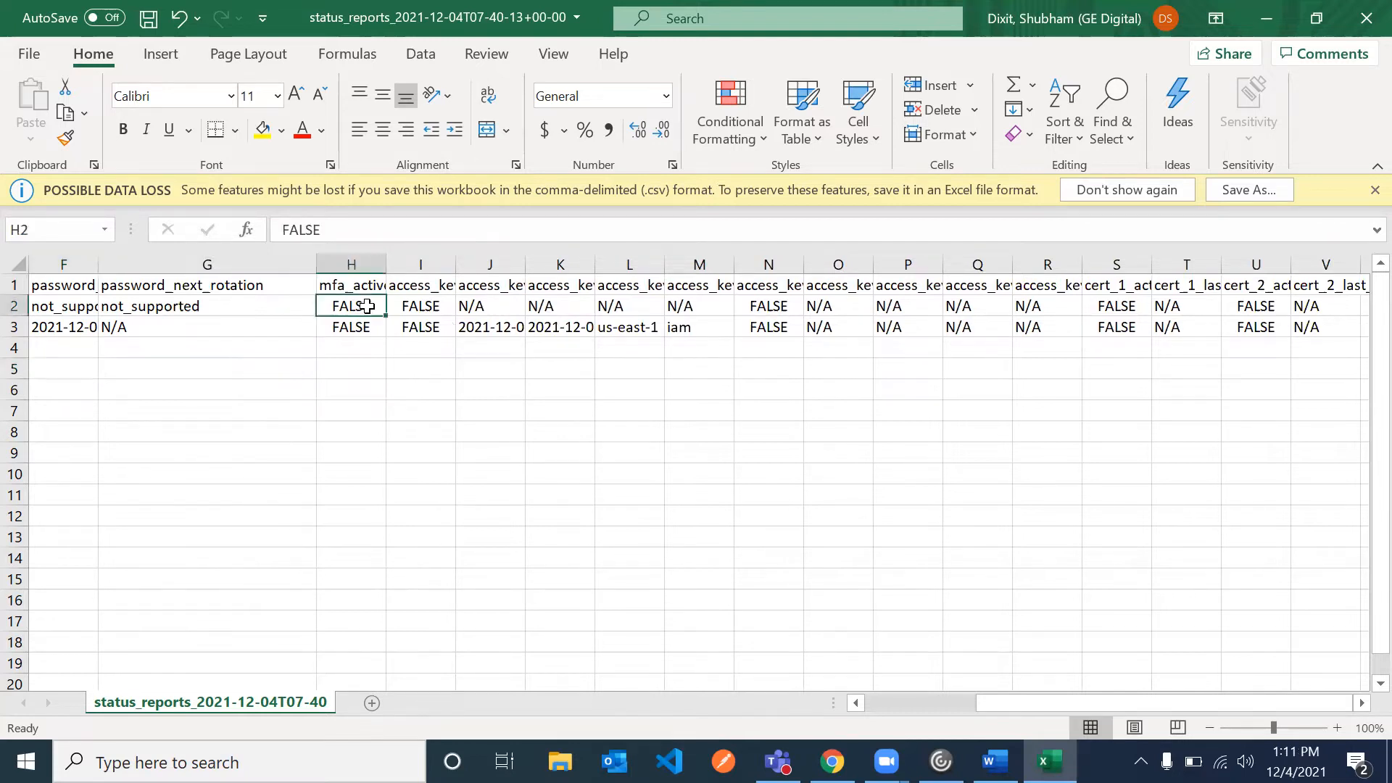
pyautogui.click(362, 347)
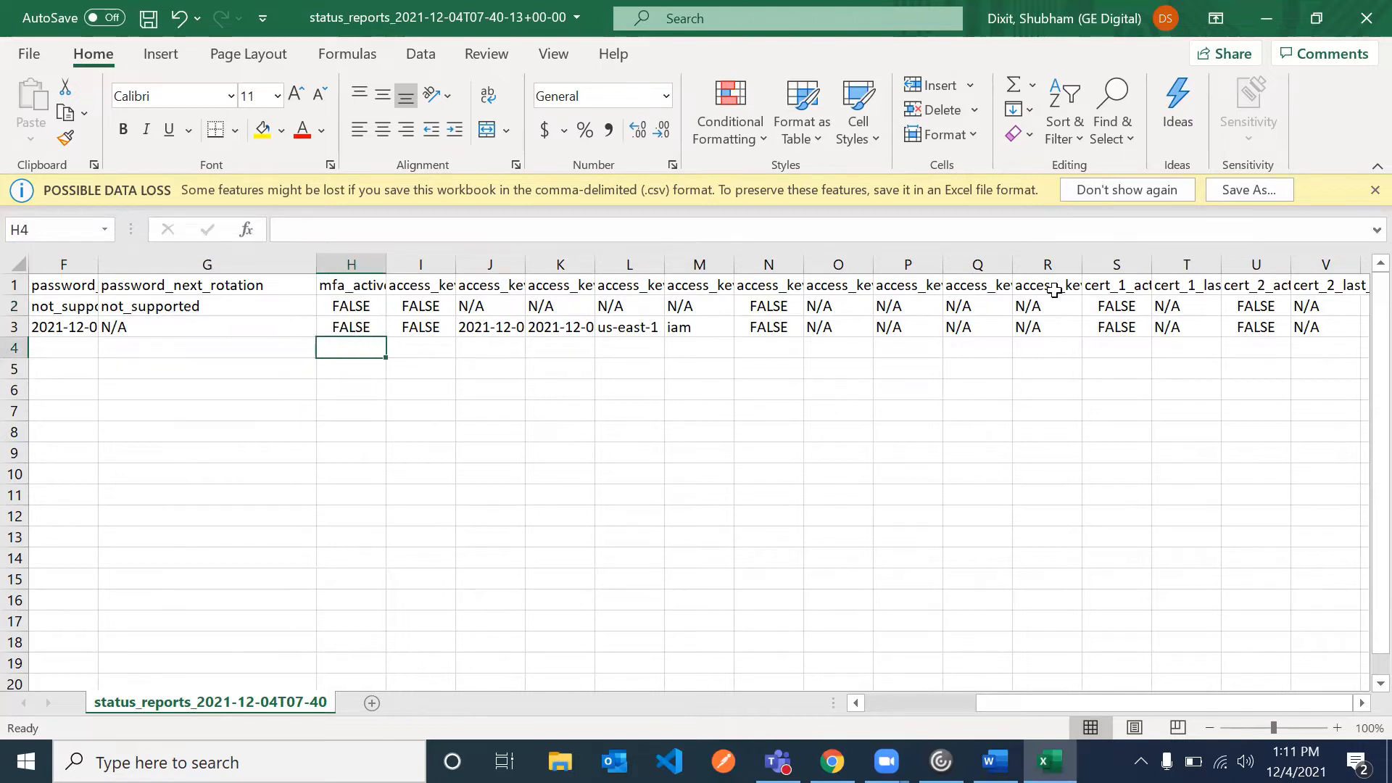
pyautogui.click(1359, 27)
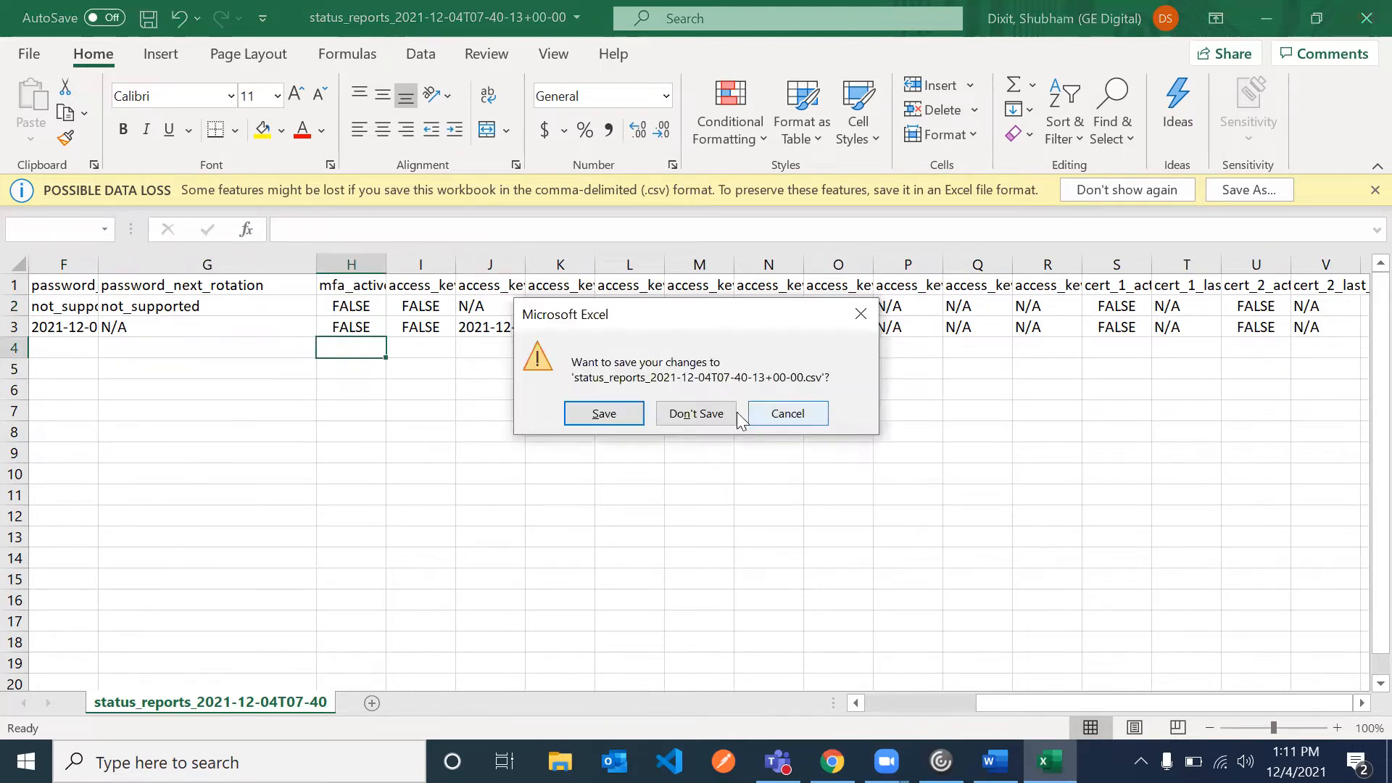
pyautogui.click(707, 419)
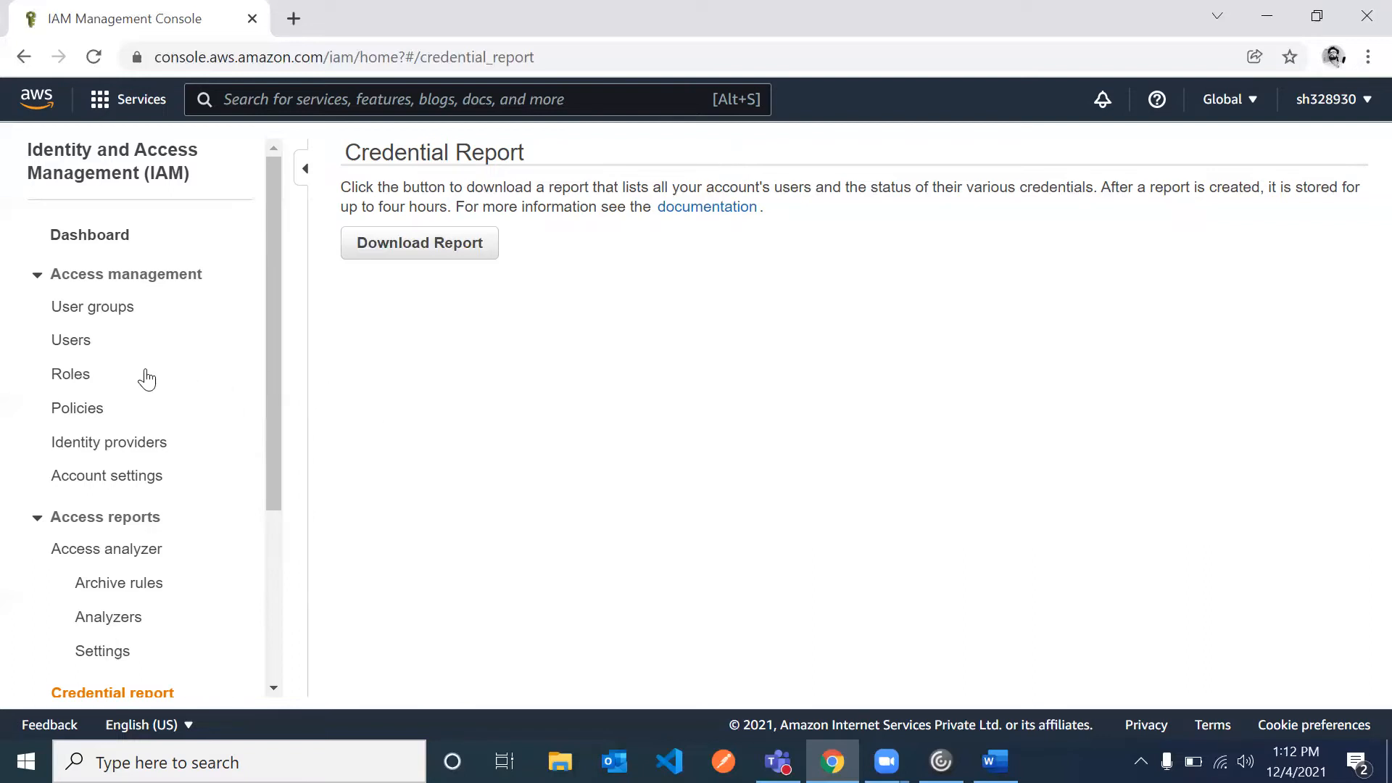
# Start a new IAM role with AWS service as trusted entity and select S3 as its service and use case
pyautogui.click(74, 373)
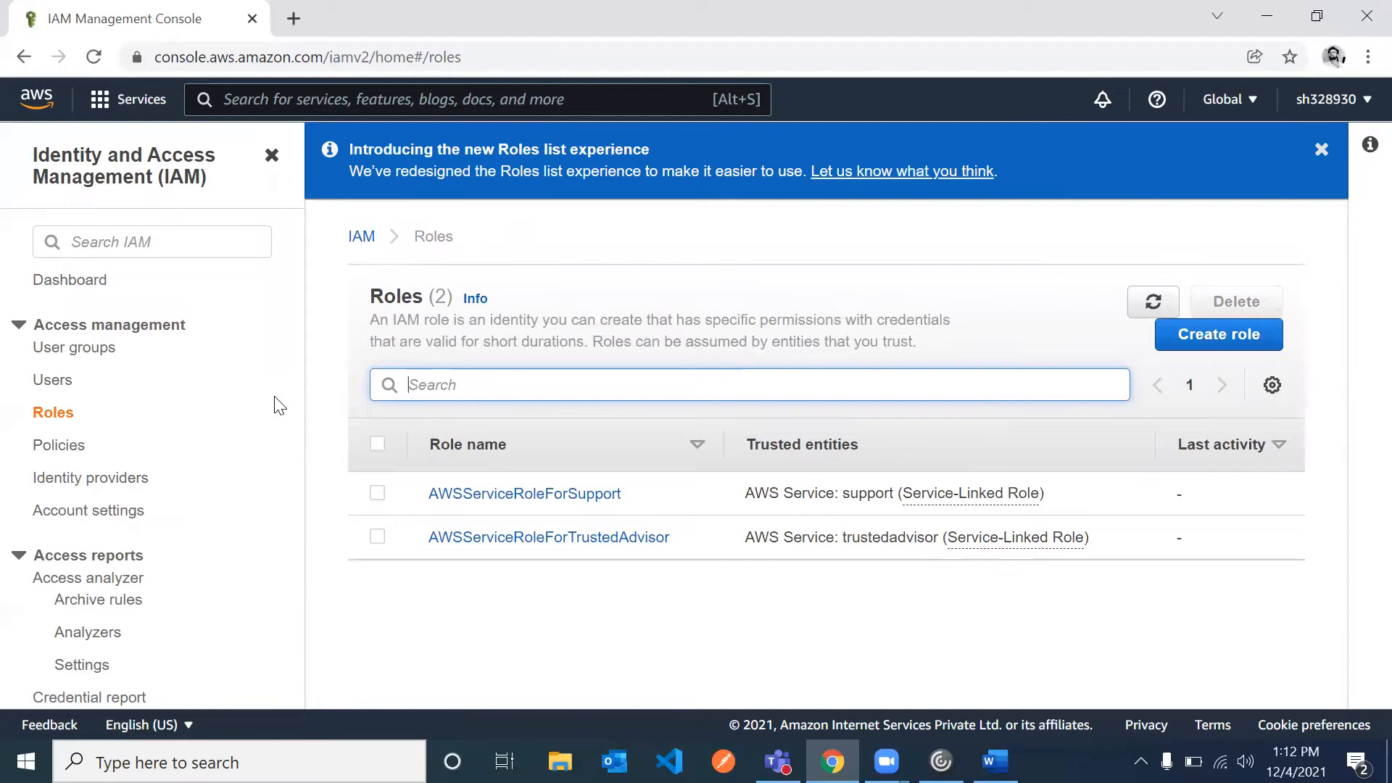
pyautogui.click(1190, 347)
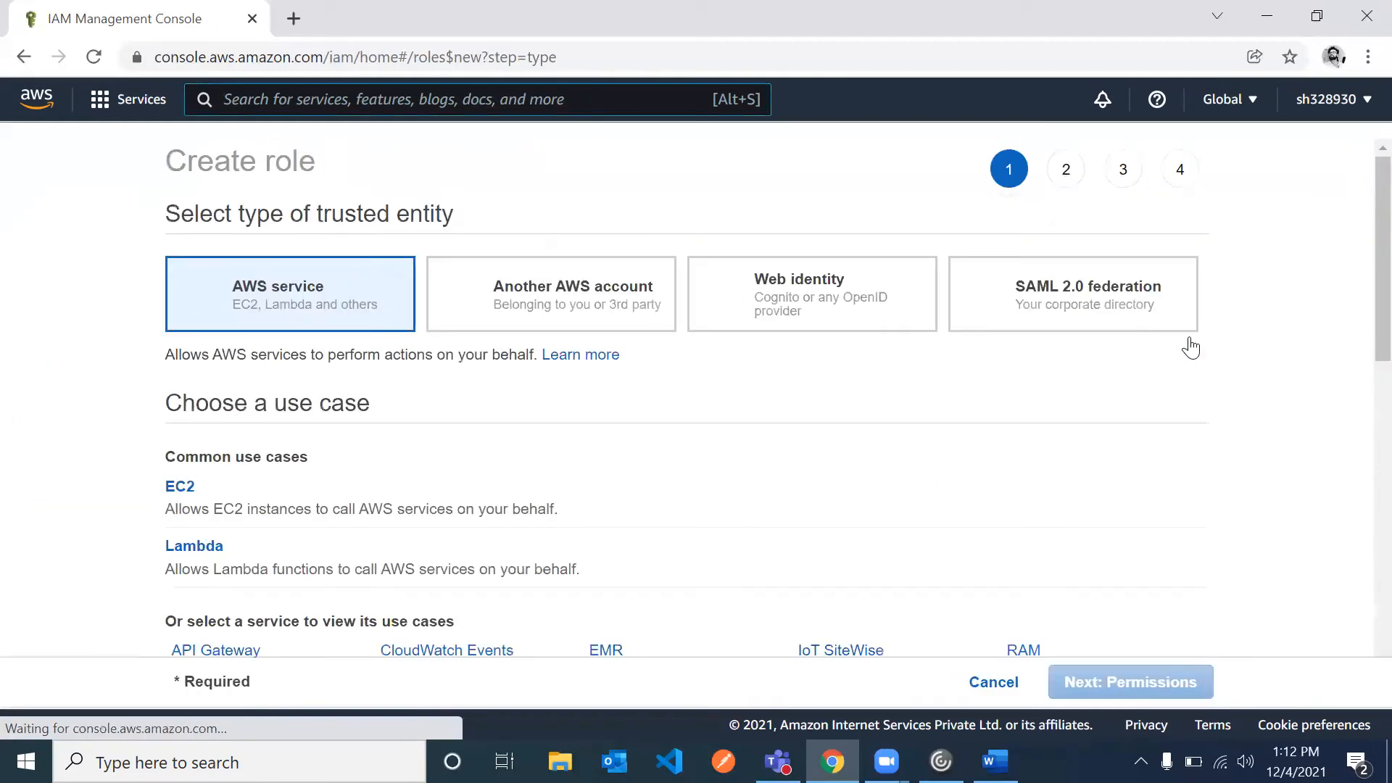
pyautogui.scroll(-3, 588, 406)
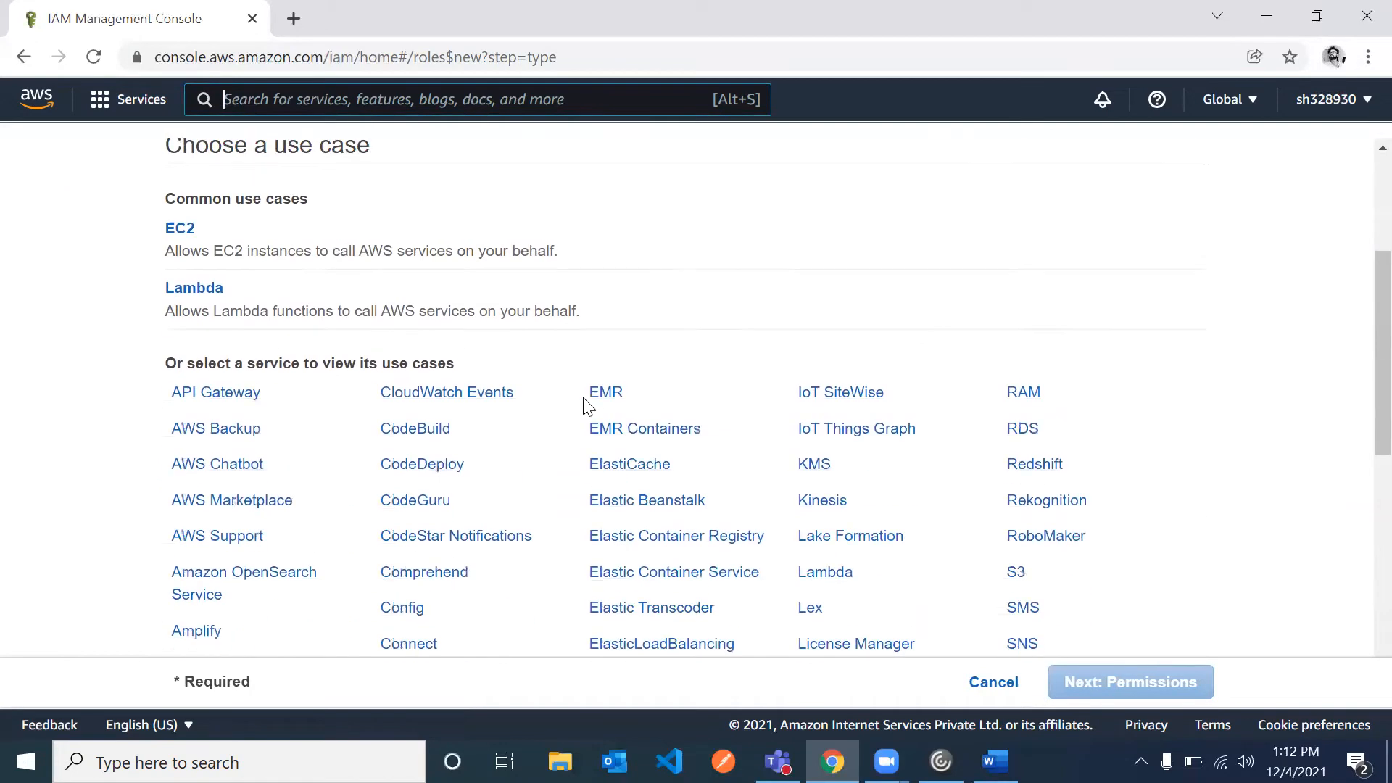
pyautogui.scroll(-8, 587, 406)
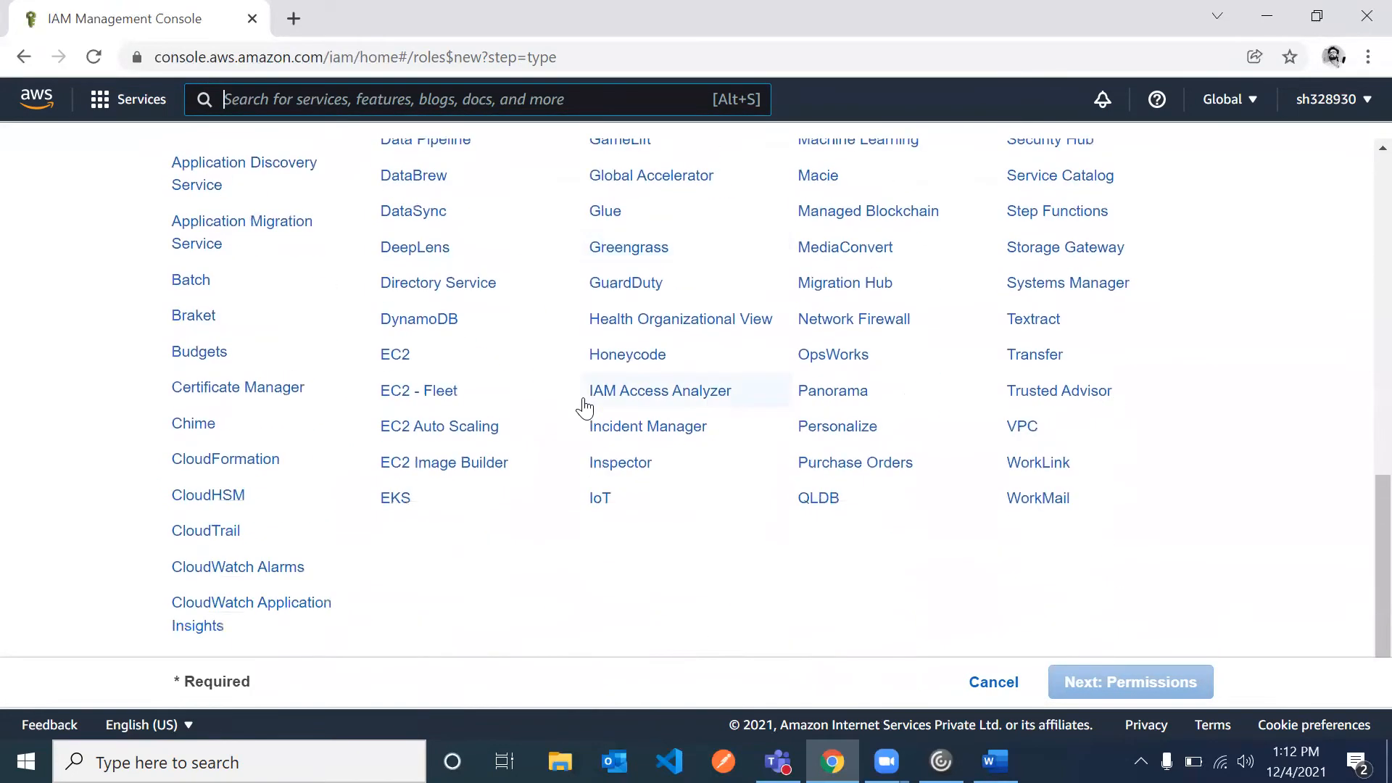
pyautogui.scroll(5, 585, 408)
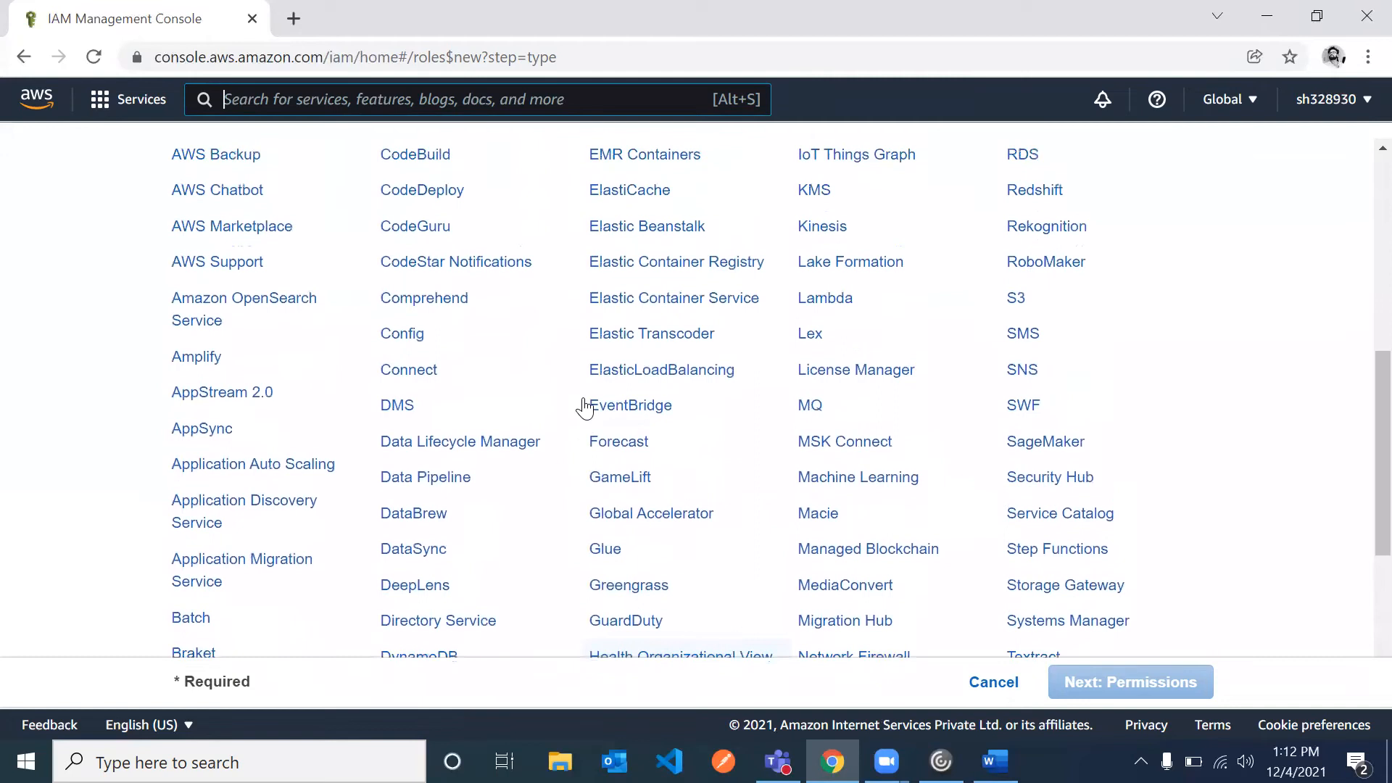
pyautogui.scroll(3, 585, 406)
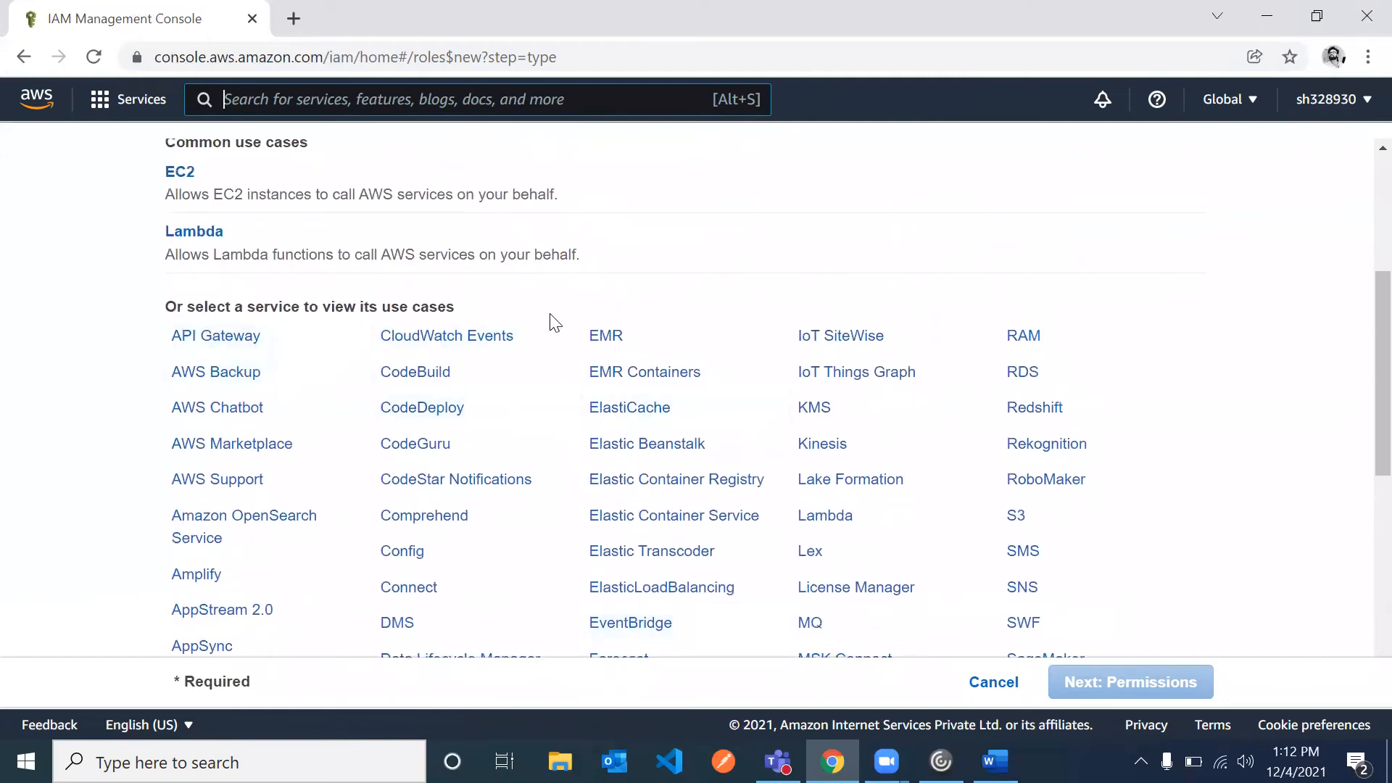
pyautogui.scroll(-4, 471, 548)
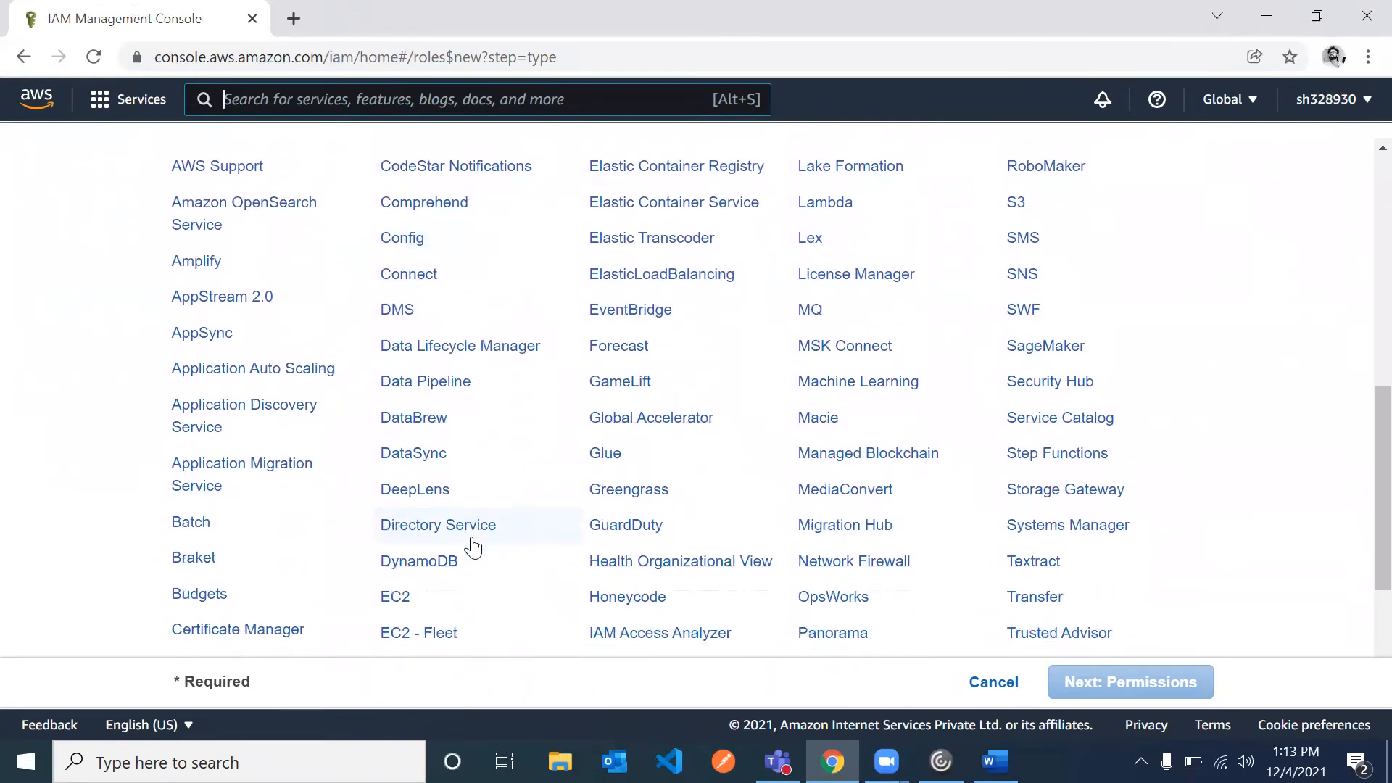
pyautogui.scroll(-6, 1022, 206)
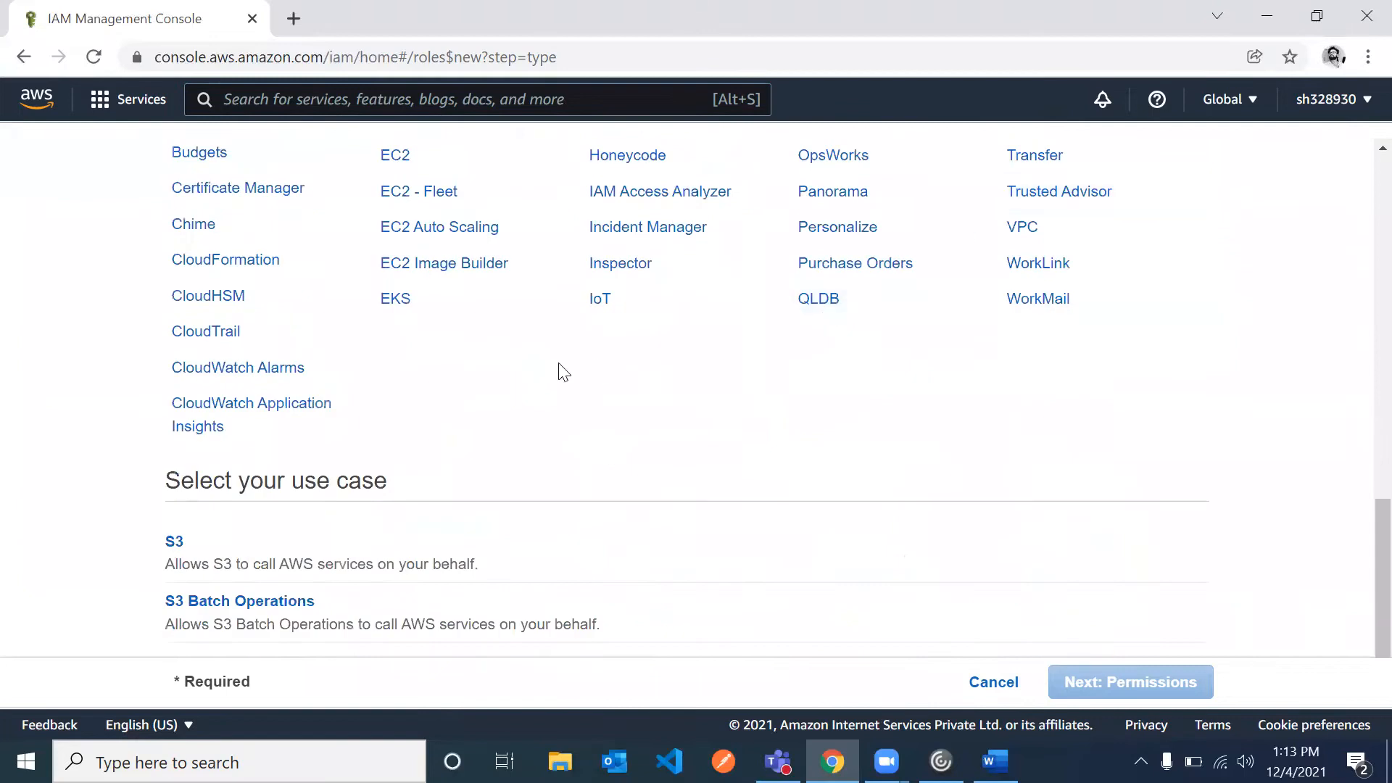
pyautogui.scroll(15, 203, 519)
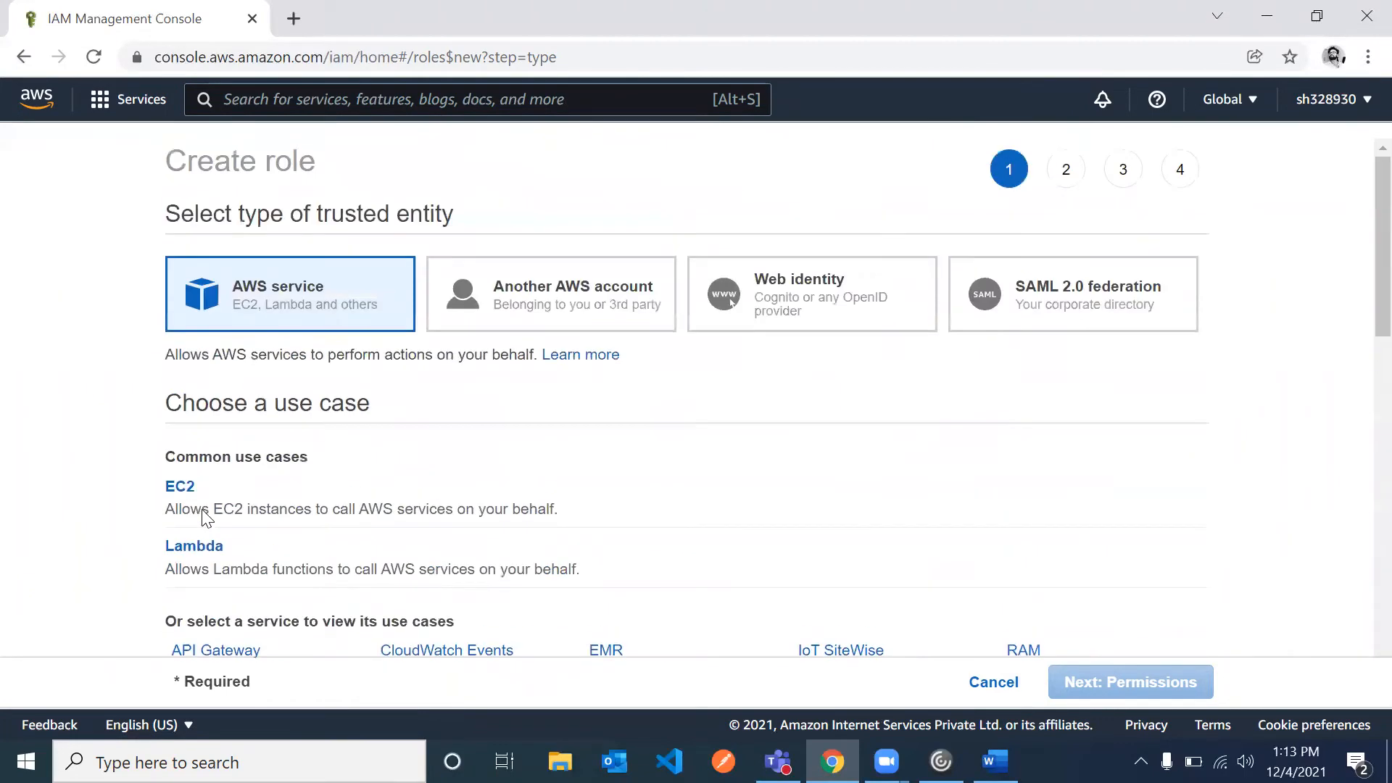
pyautogui.scroll(-15, 203, 517)
pyautogui.click(180, 543)
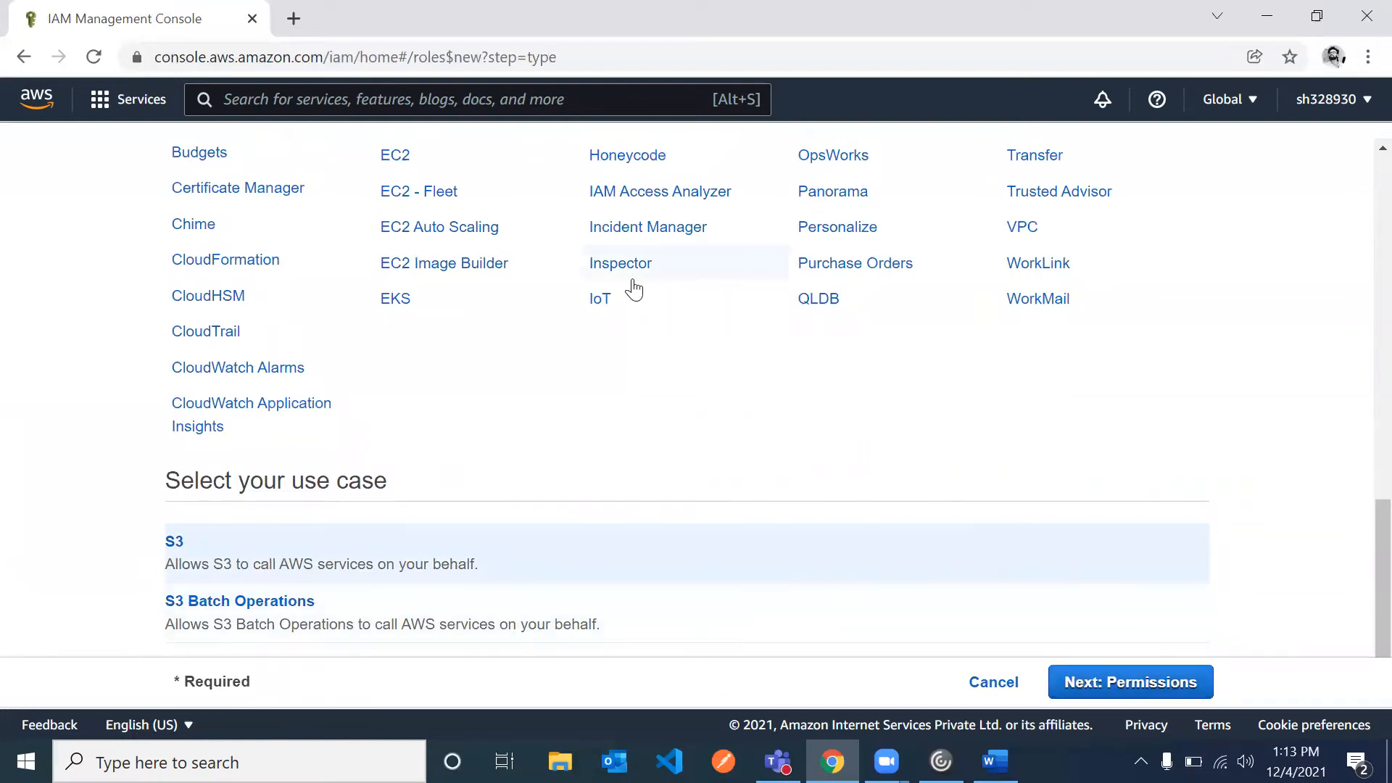
# Review the role's trusted entity type and S3 use case, and proceed to its permissions
pyautogui.scroll(10, 631, 289)
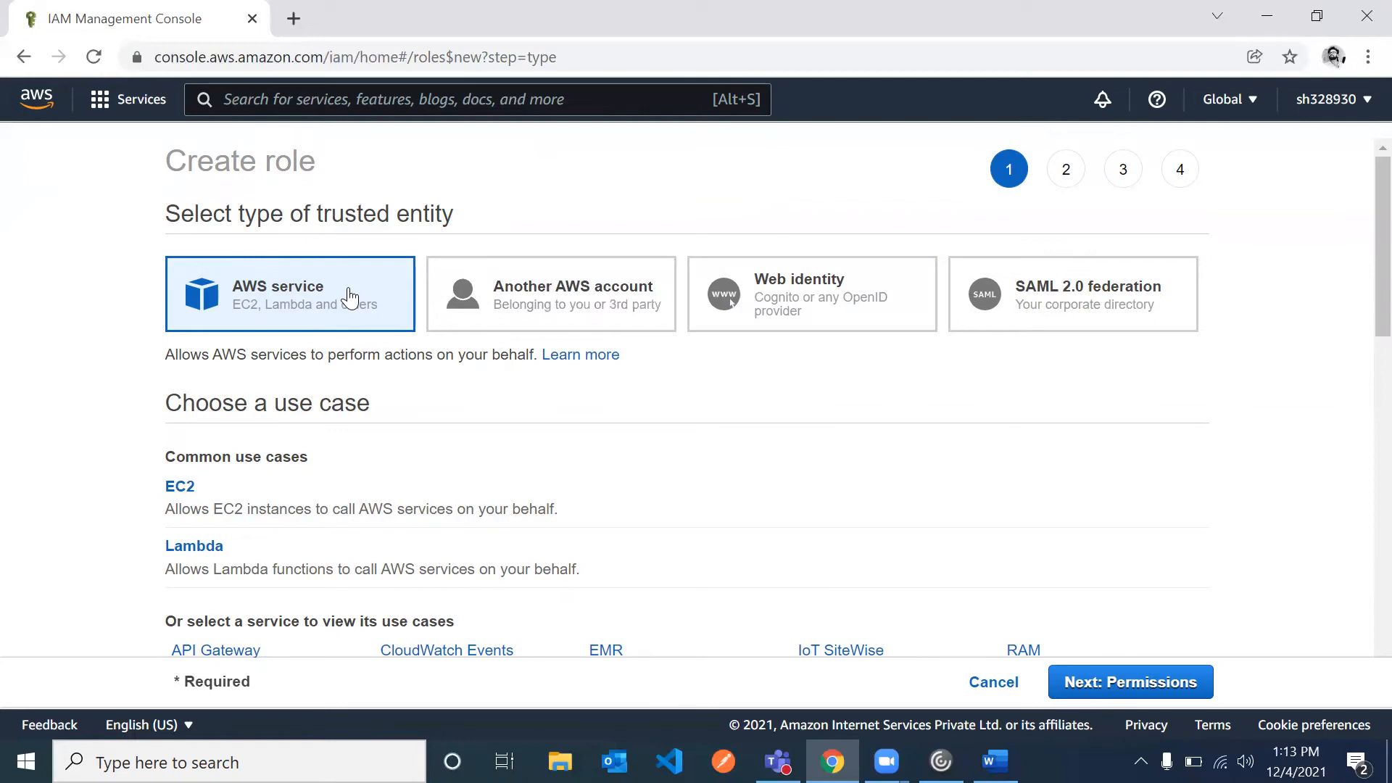
pyautogui.scroll(-8, 697, 500)
pyautogui.scroll(8, 698, 500)
pyautogui.scroll(-10, 820, 390)
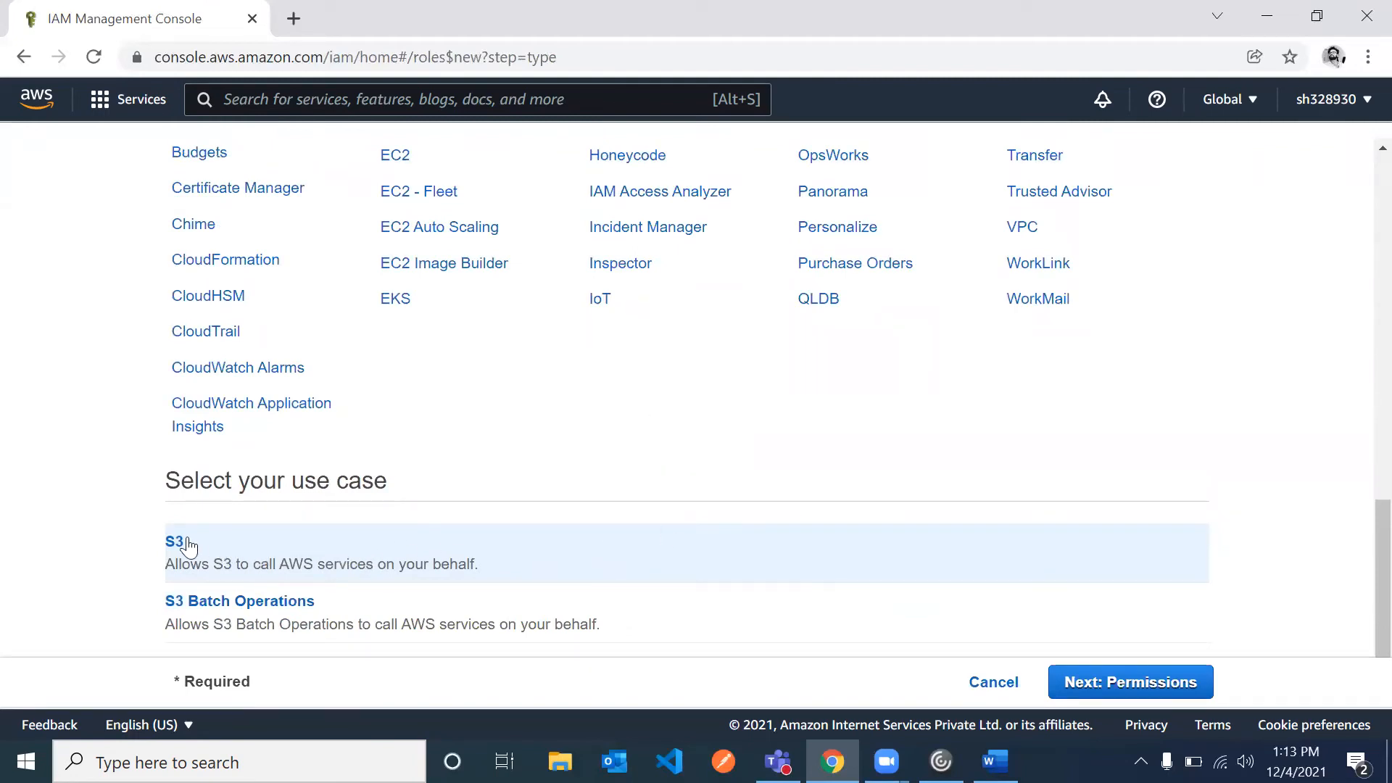
pyautogui.click(1118, 684)
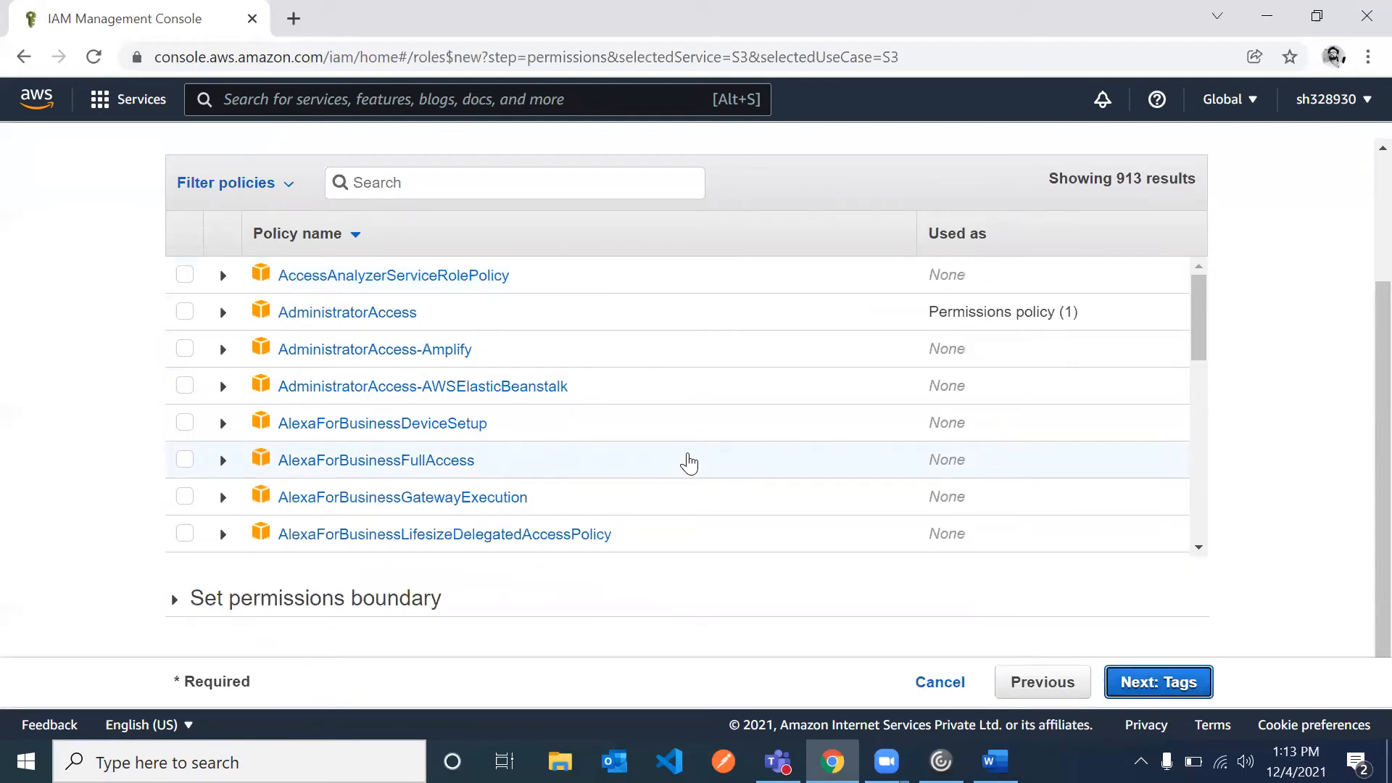
# Filter the permission policies by "IAM" and select IAMReadOnlyAccess and IAMFullAccess for the role
pyautogui.click(416, 182)
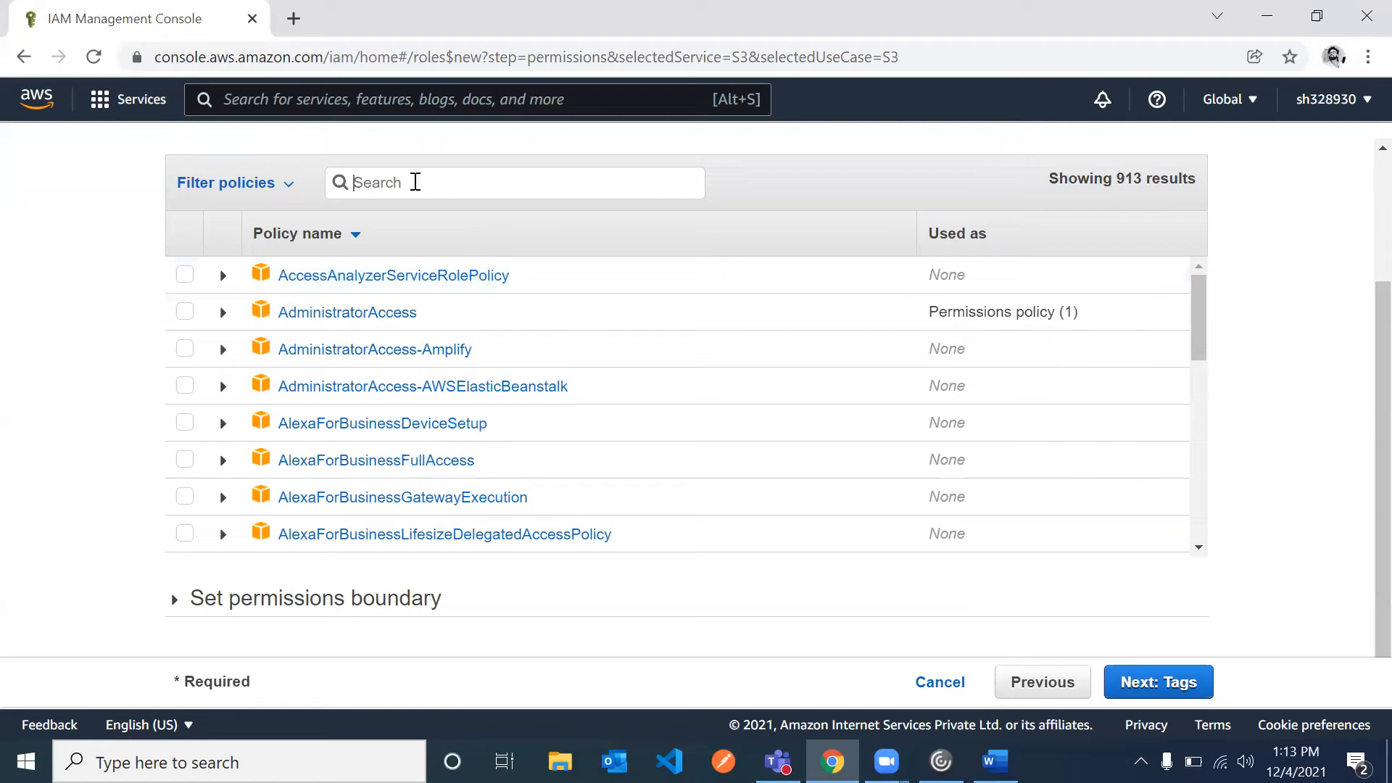
pyautogui.write('IAM')
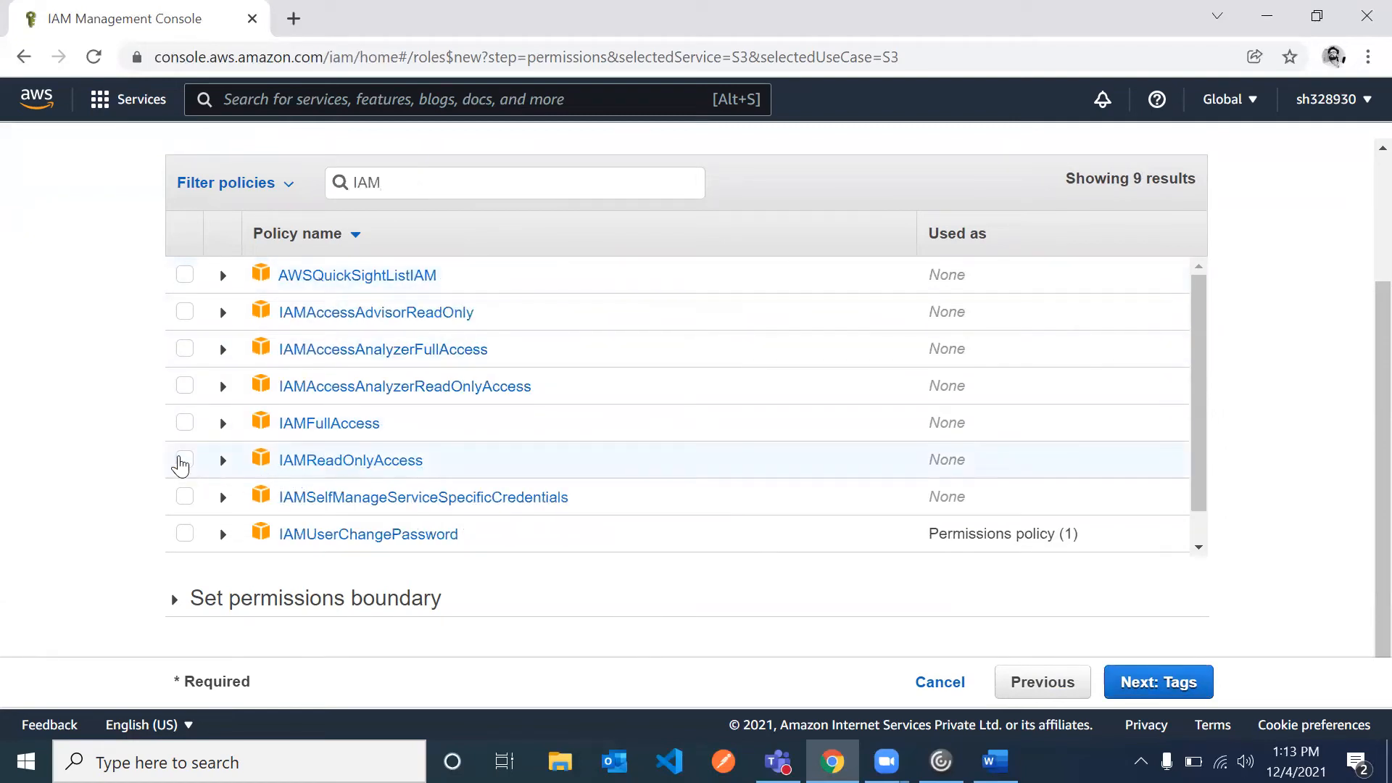
pyautogui.click(182, 462)
pyautogui.click(185, 423)
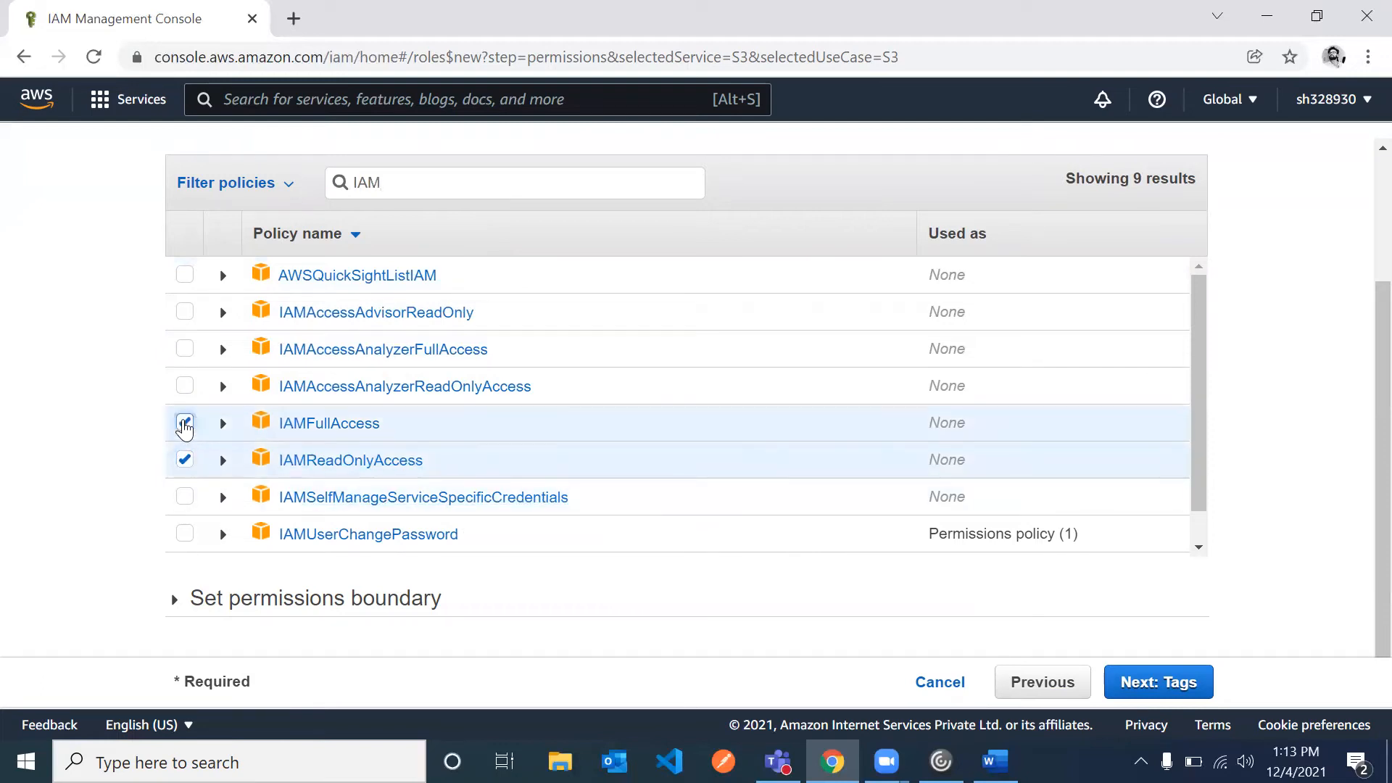
# Remove IAMReadOnlyAccess from the role's selected policies and add a tag with DemoS3Role as both key and value
pyautogui.click(184, 461)
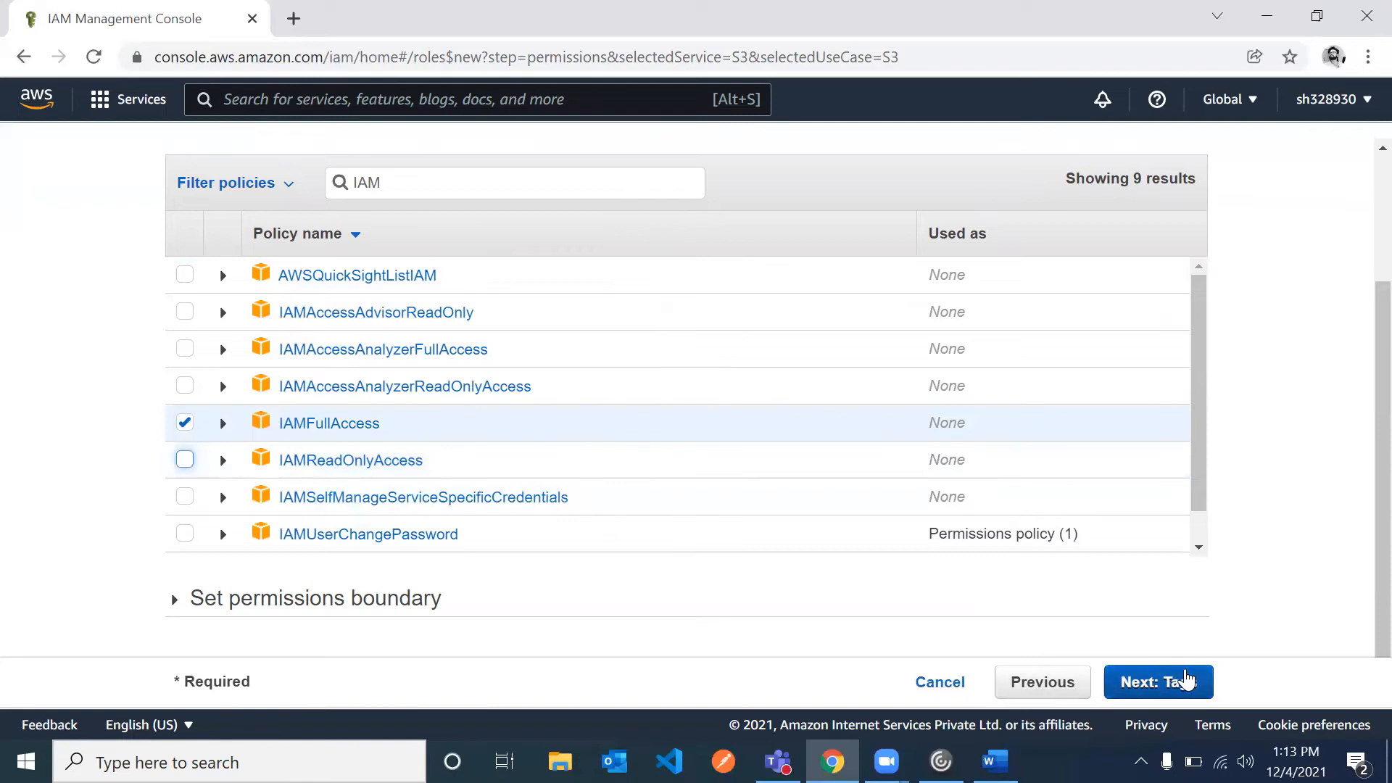
pyautogui.click(1186, 683)
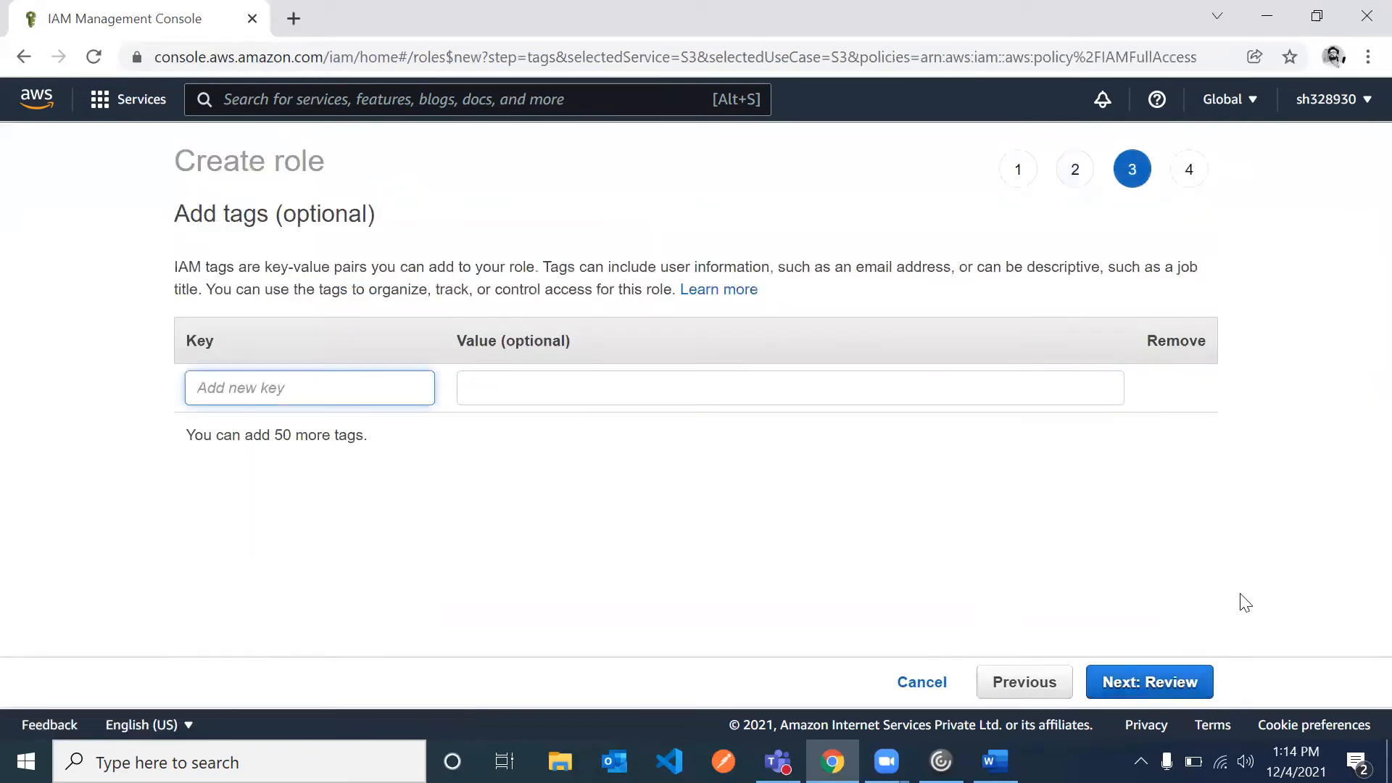
pyautogui.write('DemoS3Role')
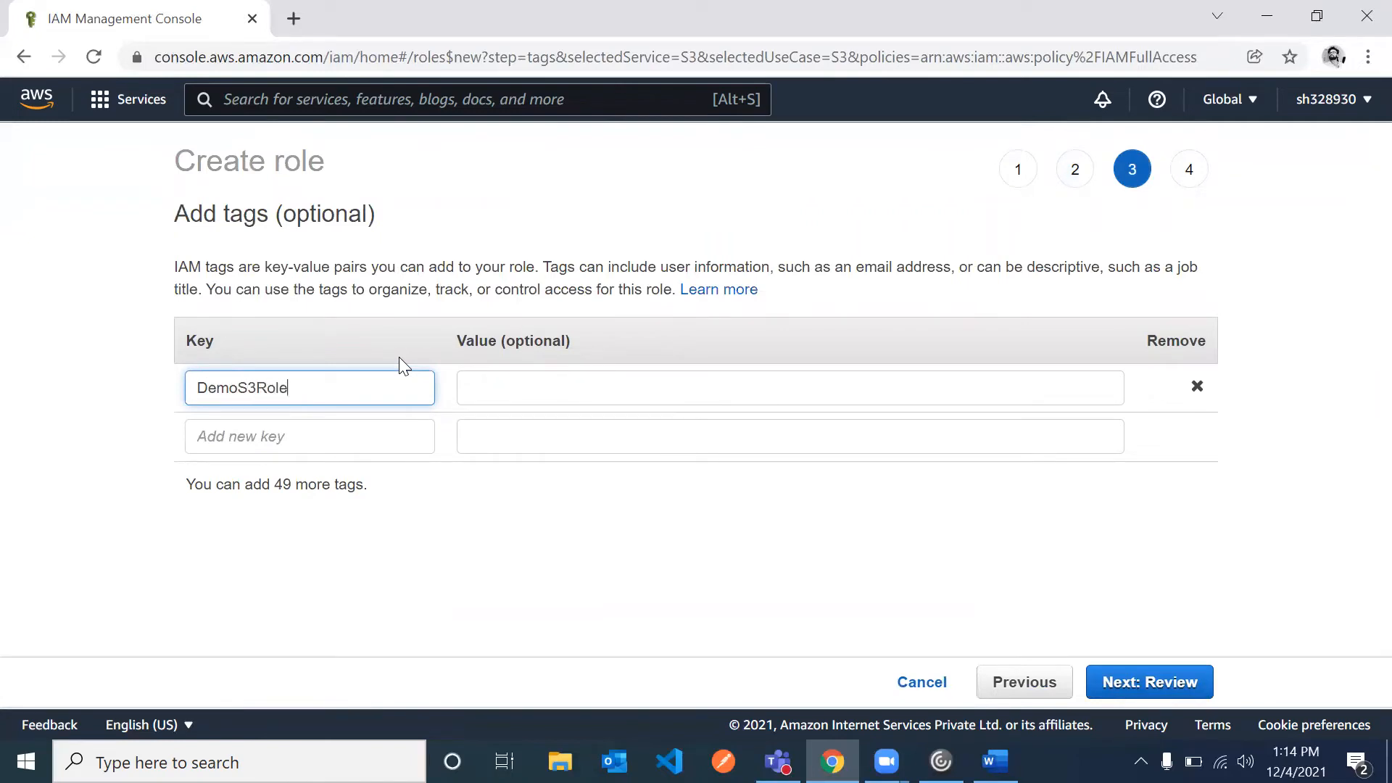
pyautogui.click(697, 399)
pyautogui.doubleClick(217, 380)
pyautogui.hotkey('ctrl', 'c')
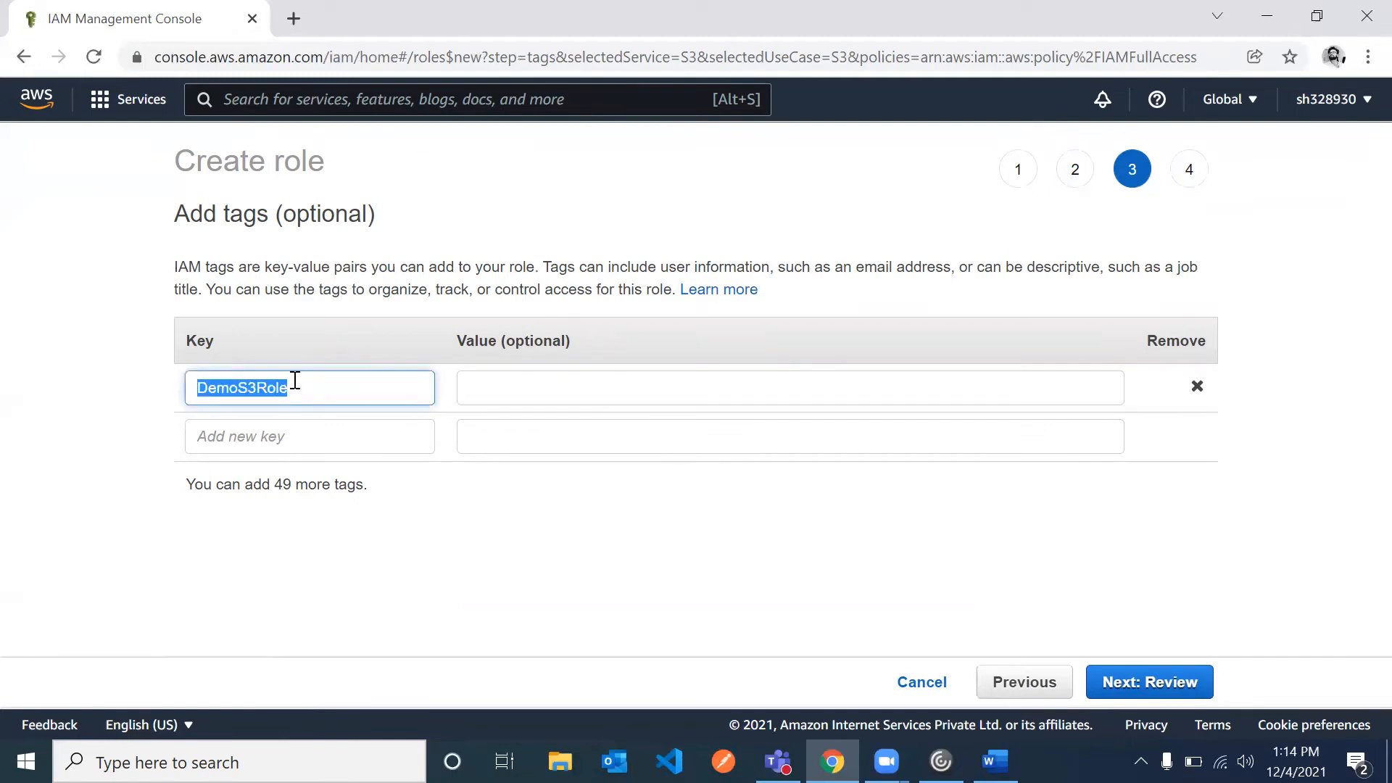
pyautogui.click(503, 378)
pyautogui.hotkey('ctrl', 'v')
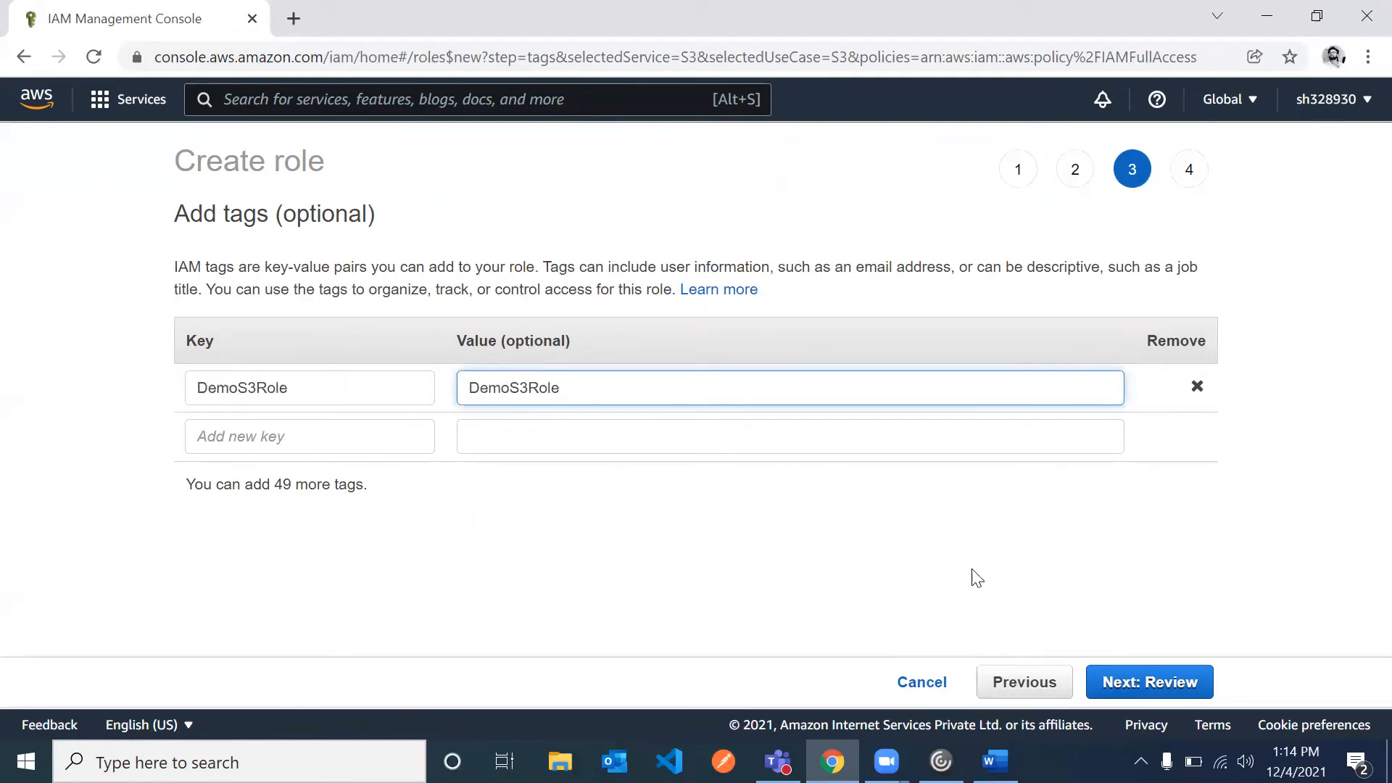
pyautogui.click(1170, 685)
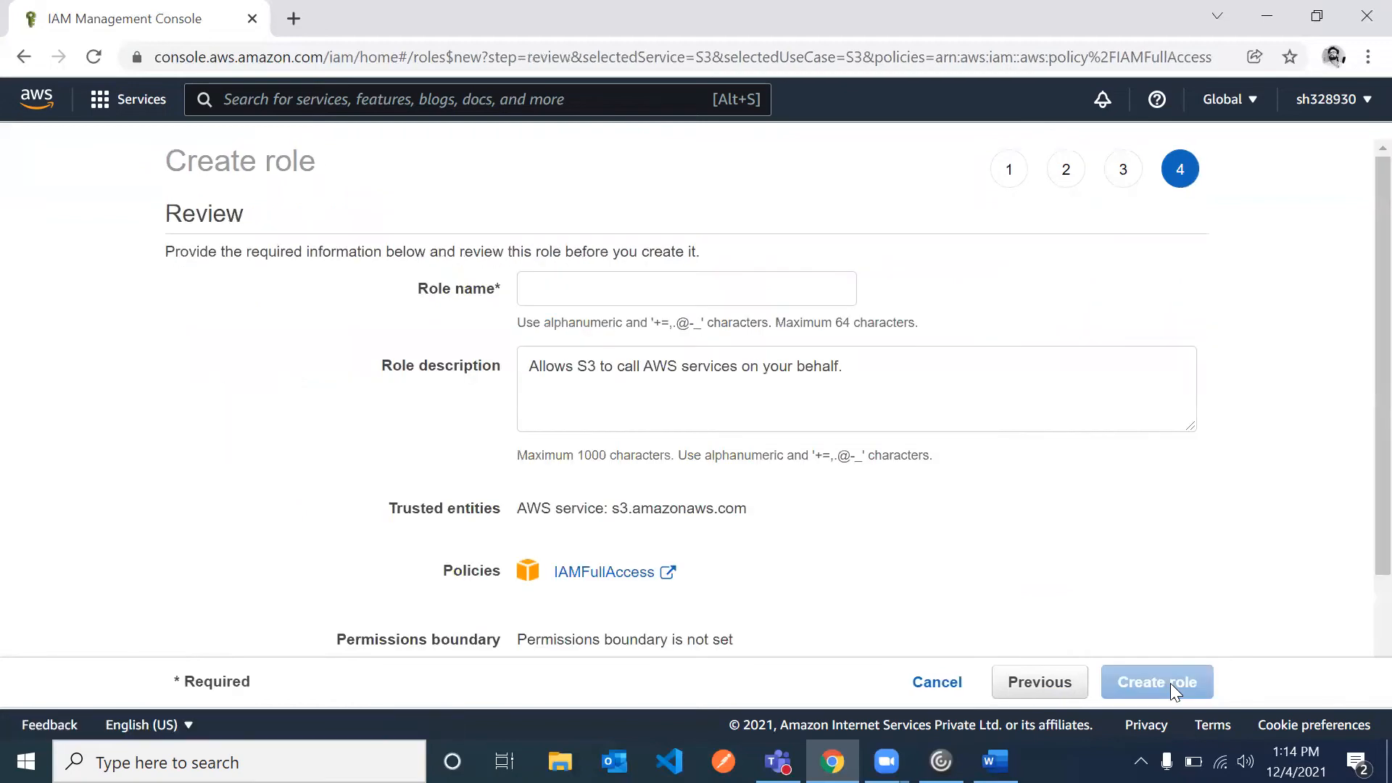
# Name the role LearningRolesServicesinIAMS3 and create it
pyautogui.click(673, 290)
pyautogui.write('Le')
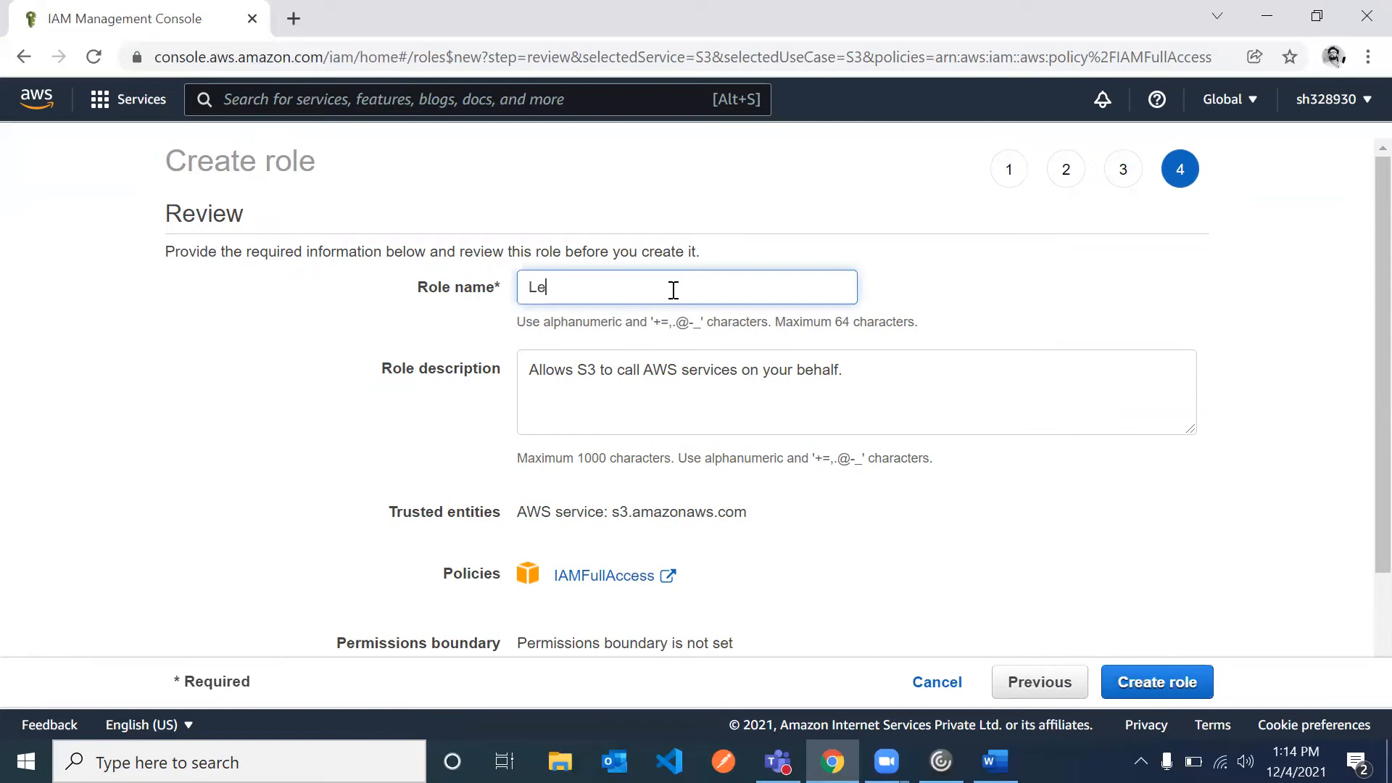
pyautogui.write('arningRolesServicesinIA')
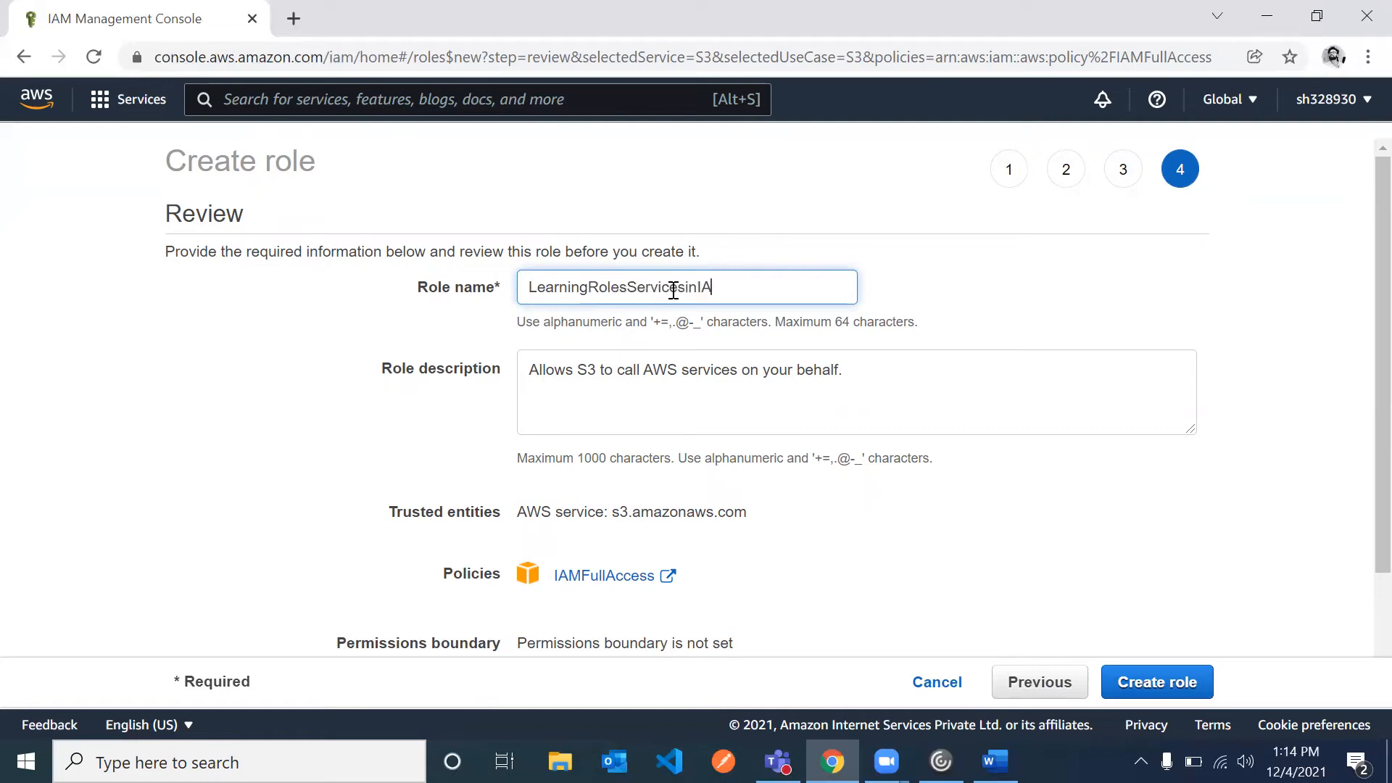
pyautogui.write('MS3')
pyautogui.hotkey('ctrl', 'a')
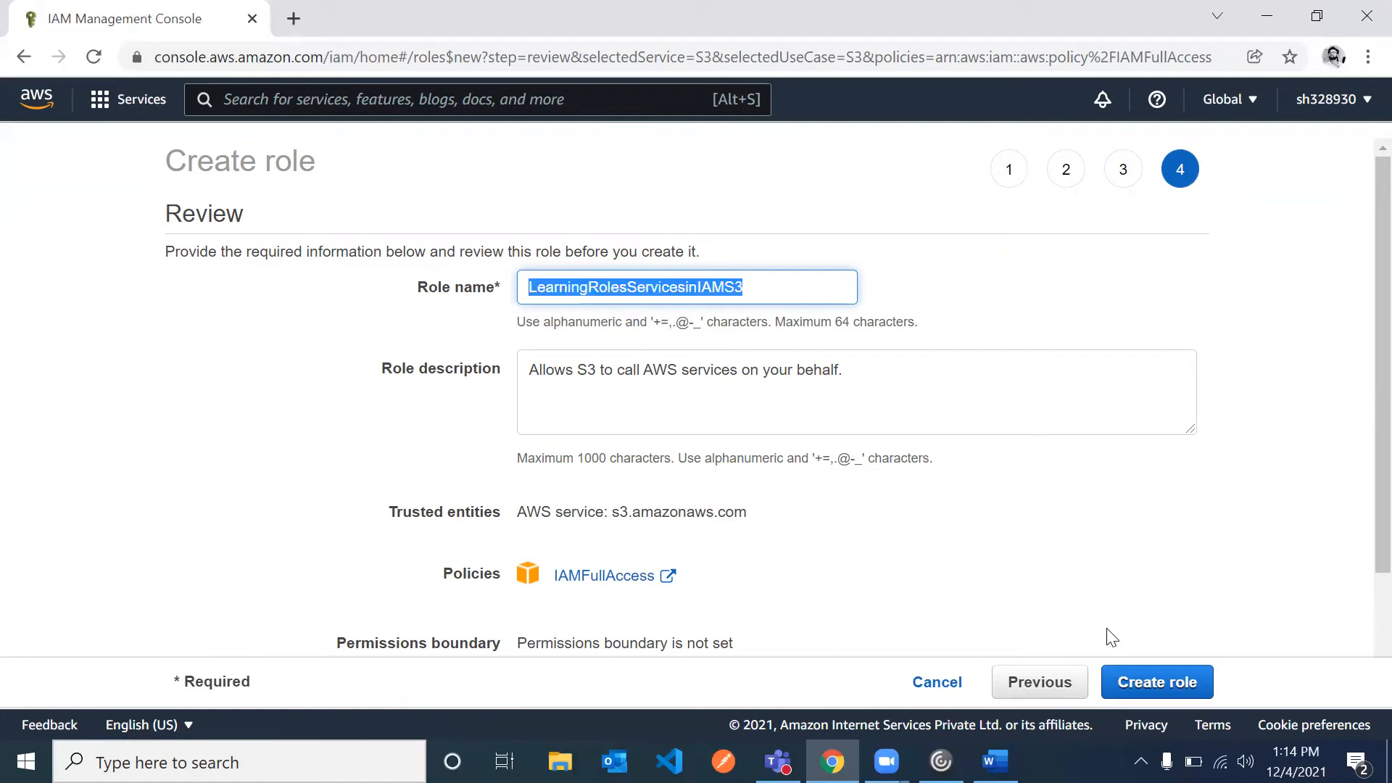
pyautogui.click(1121, 677)
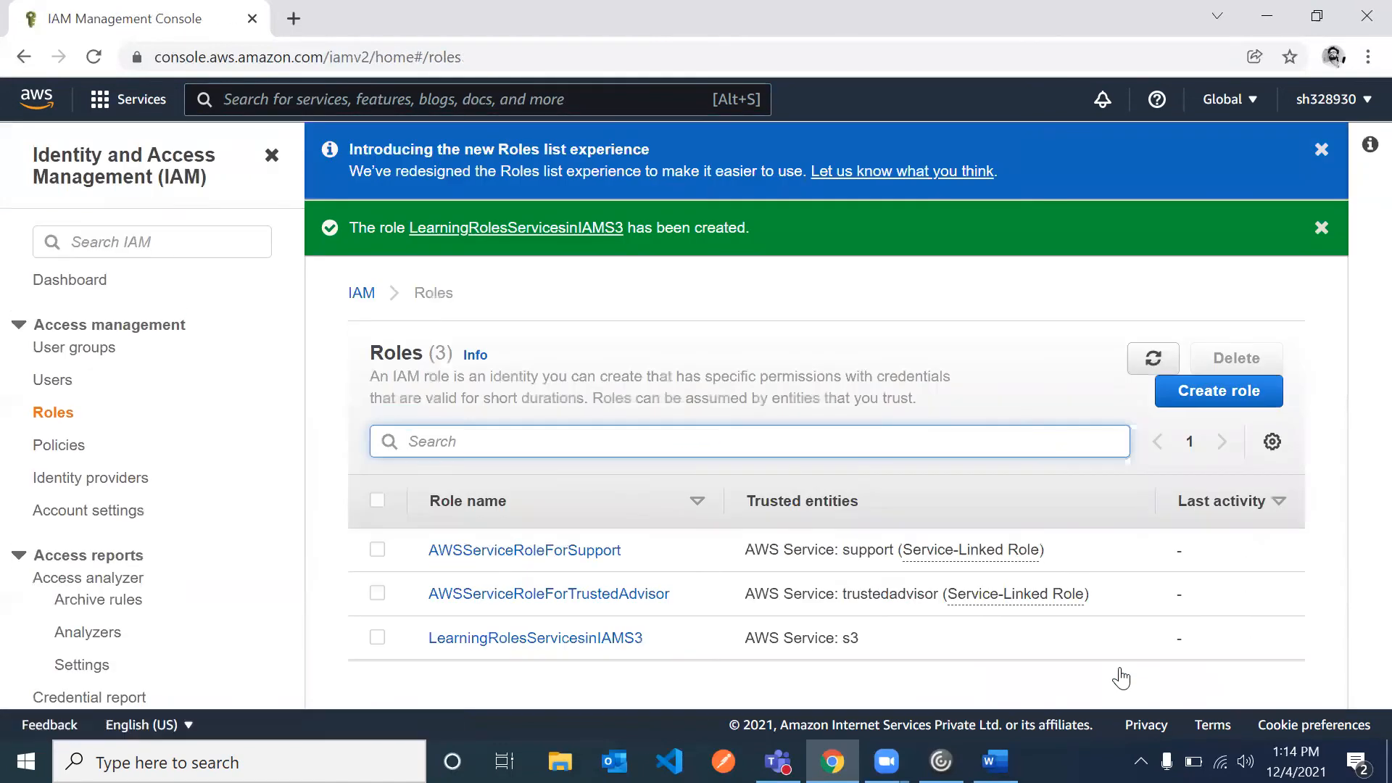
# Open the LearningRolesServicesinIAMS3 role and examine its summary and attached permissions policies
pyautogui.click(612, 642)
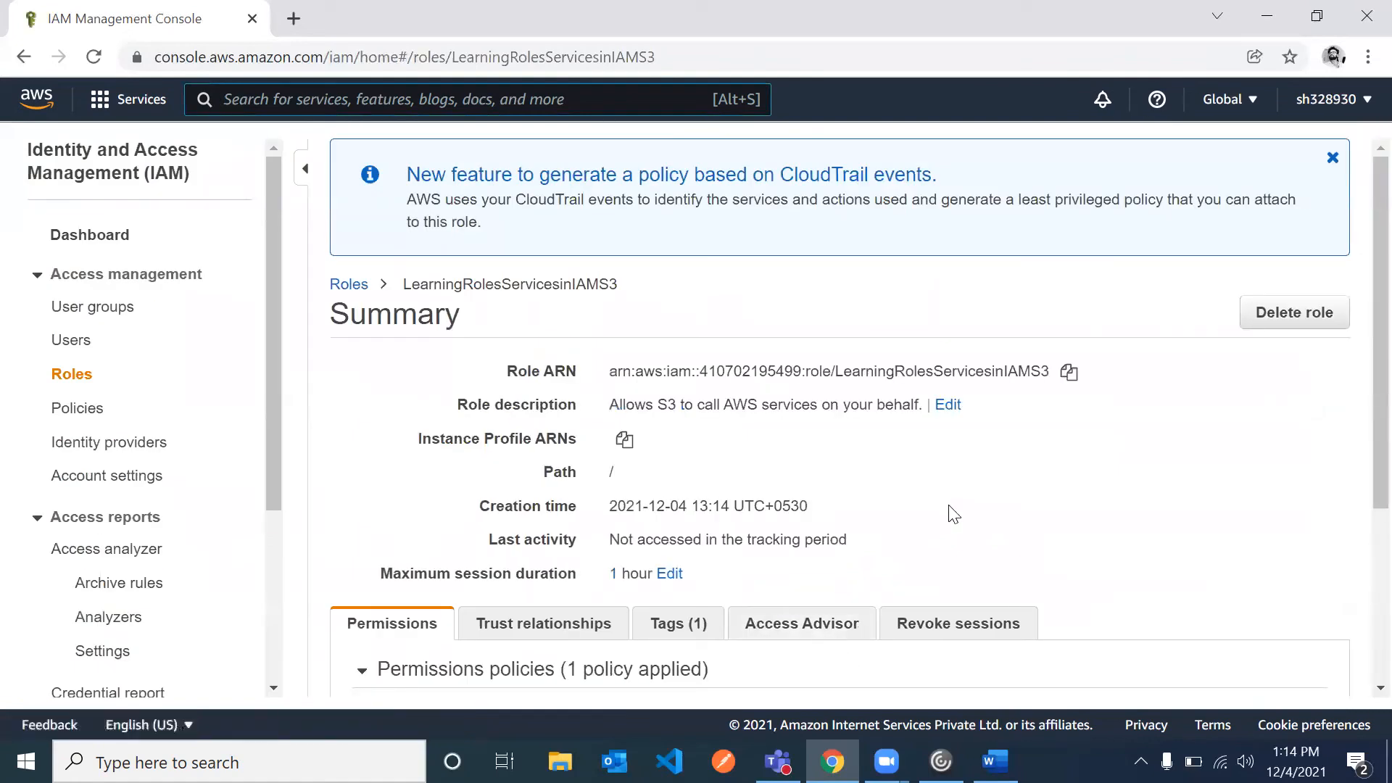
pyautogui.scroll(-5, 951, 512)
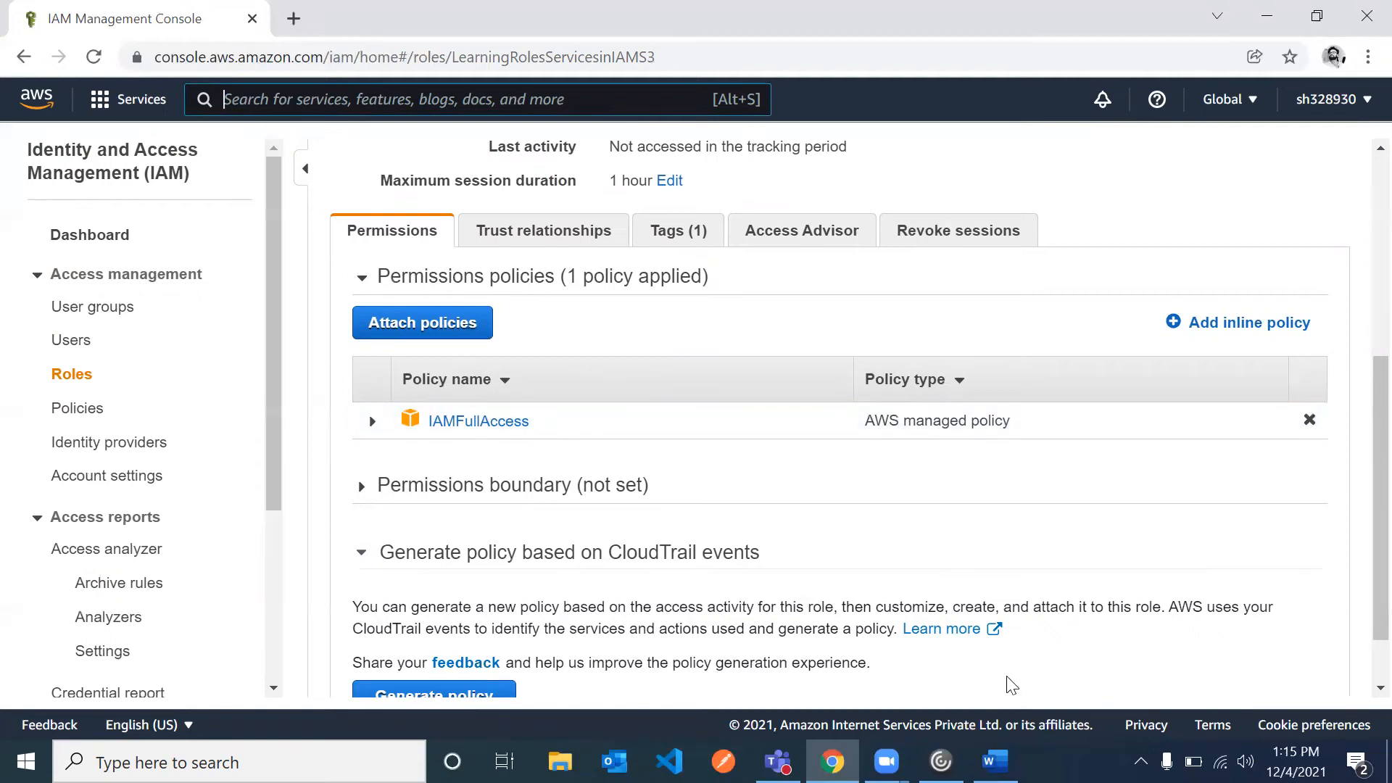
# Switch to the Cloud Doc notes in Word, examine the sample JSON policy, and return to the role's page in Chrome
pyautogui.click(995, 762)
pyautogui.scroll(15, 351, 507)
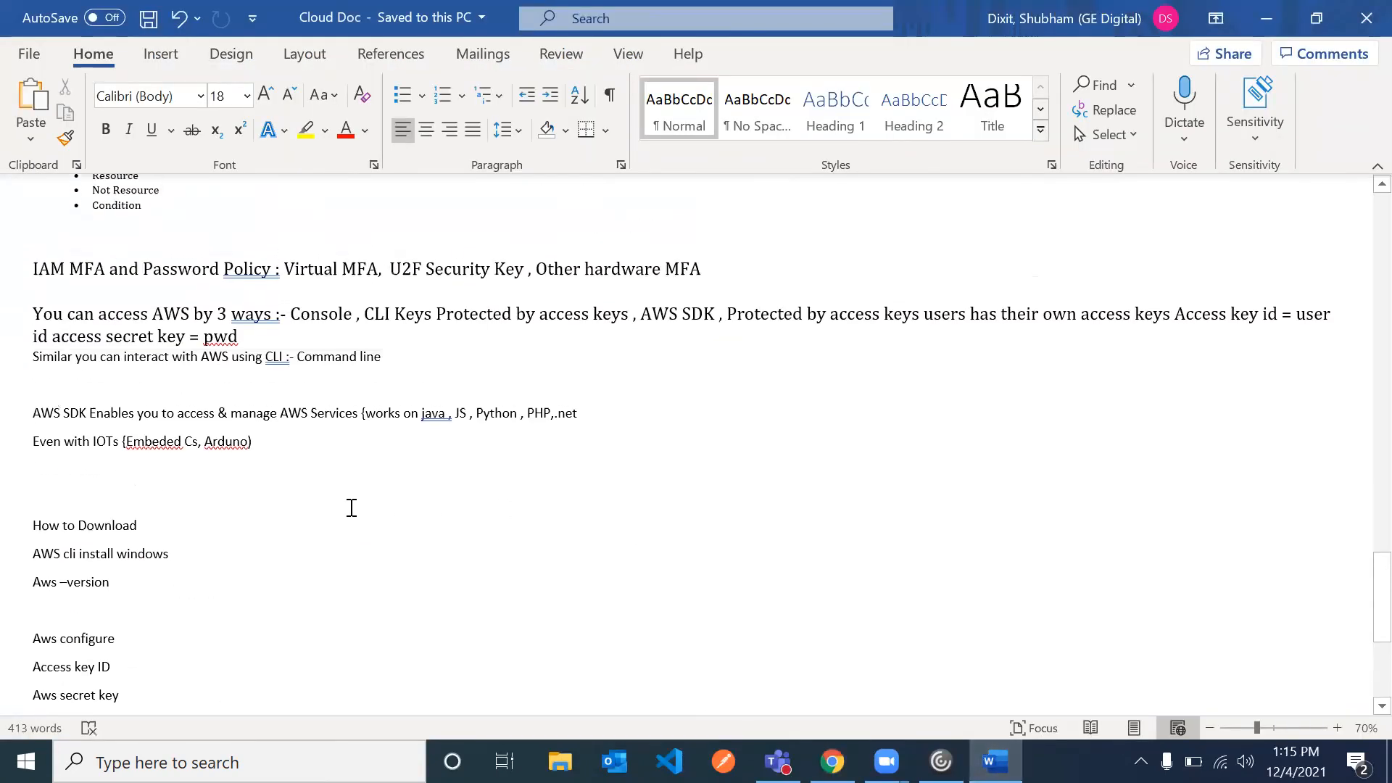
pyautogui.rightClick(351, 503)
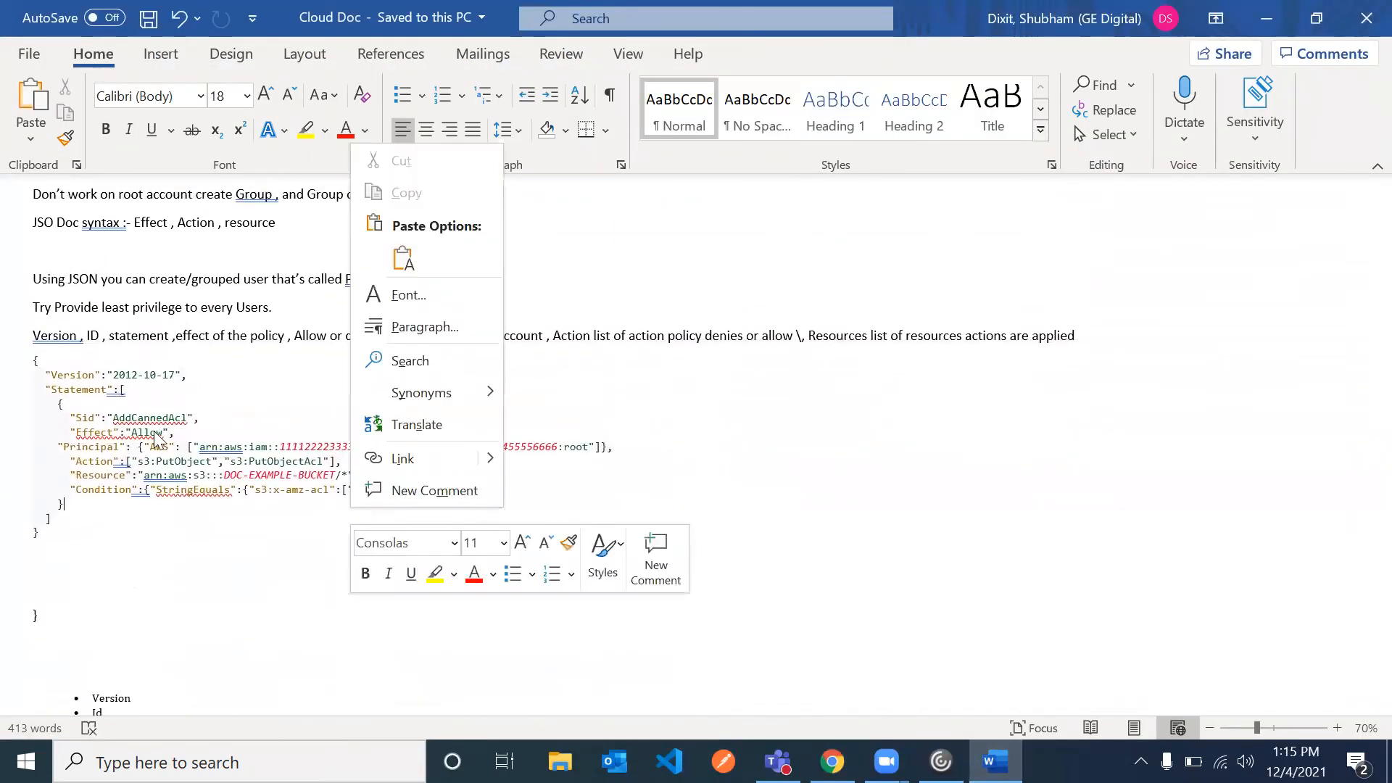
pyautogui.press('Escape')
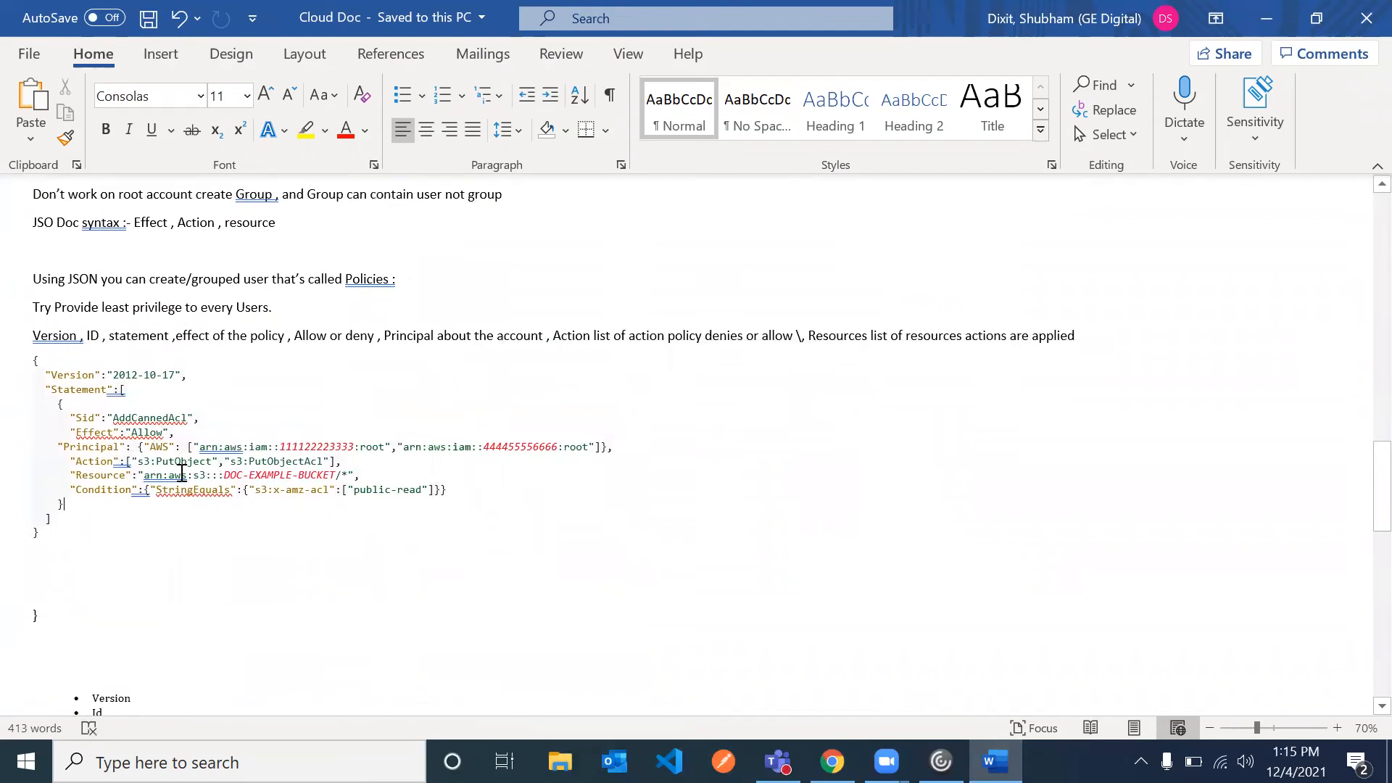
pyautogui.tripleClick(149, 446)
pyautogui.click(212, 468)
pyautogui.click(832, 762)
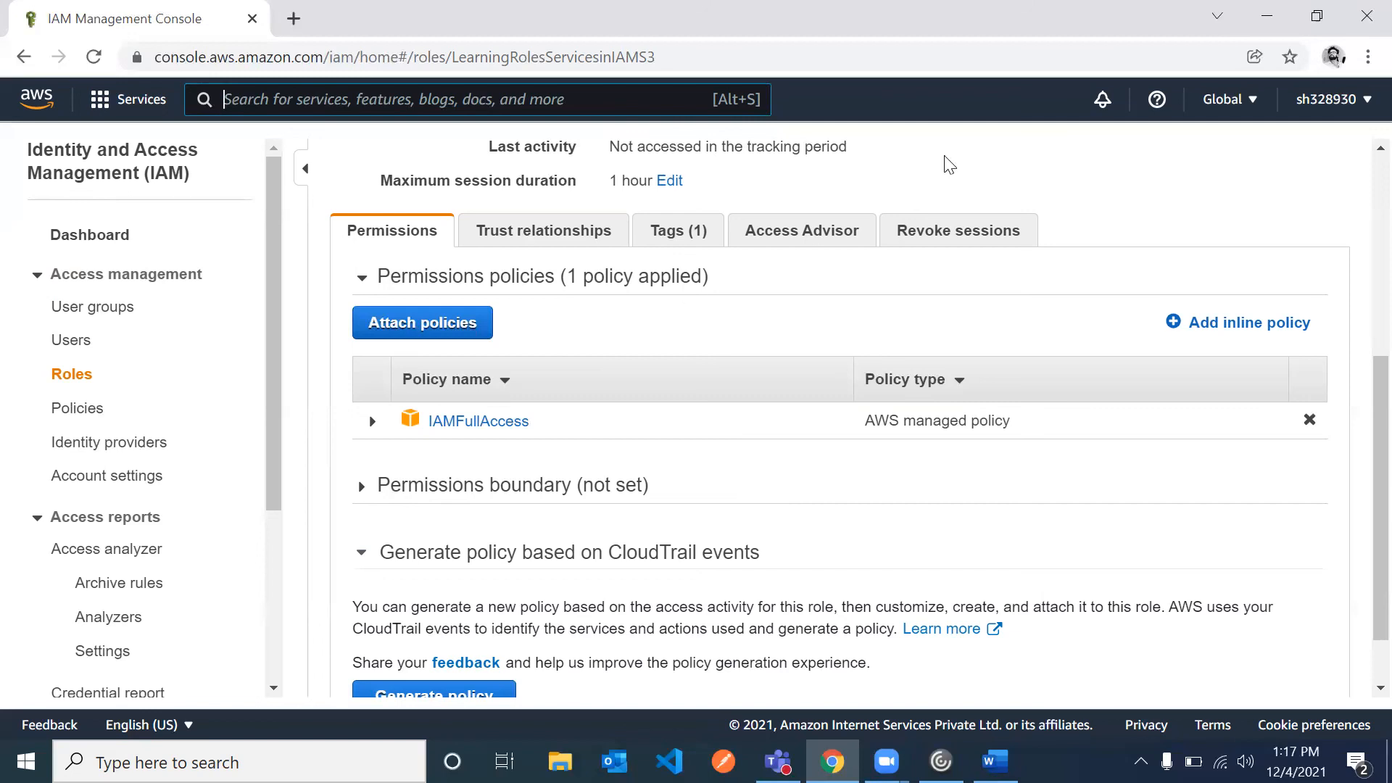
pyautogui.click(1055, 98)
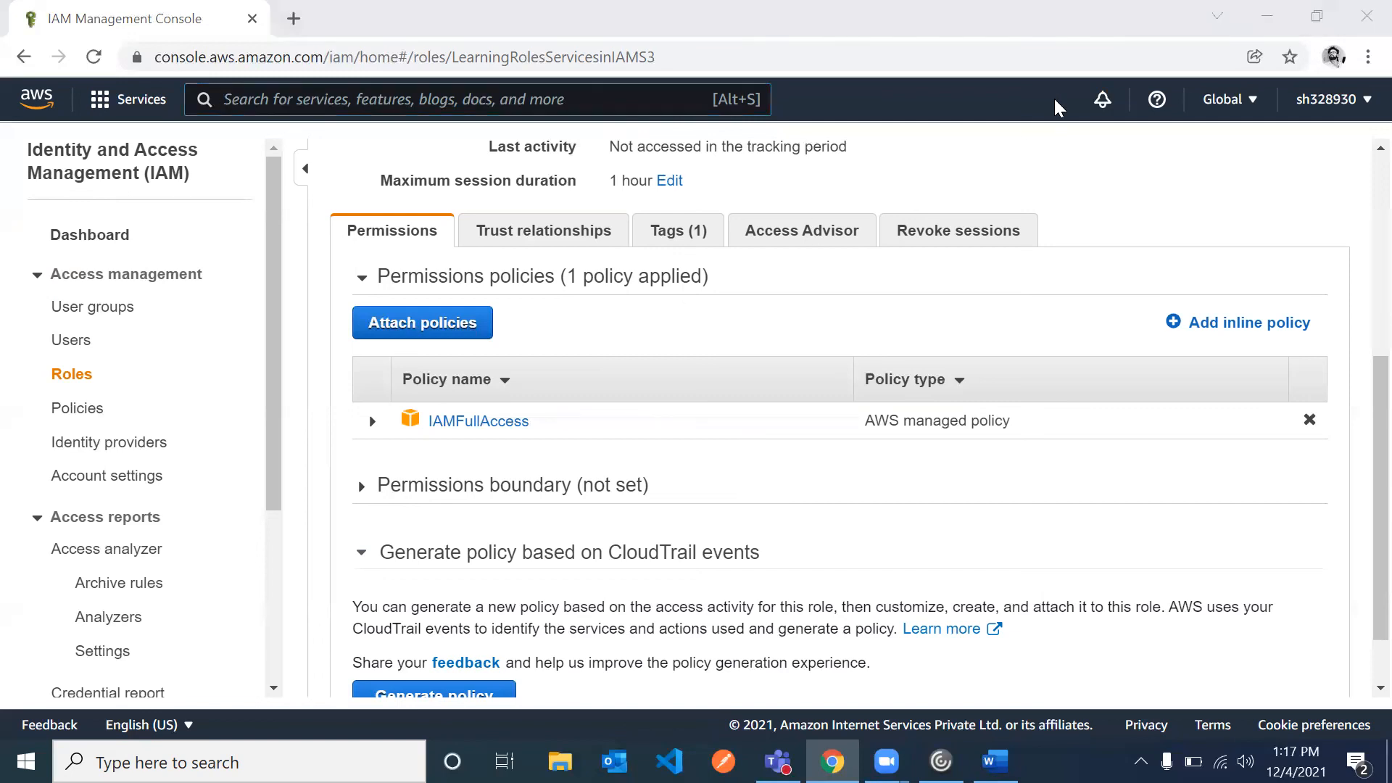